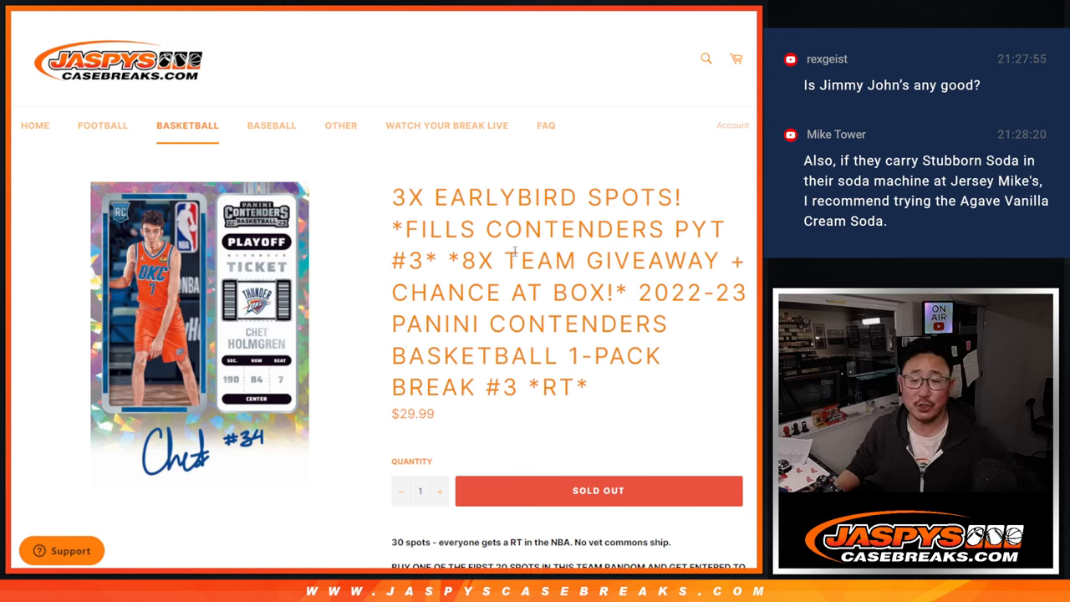
# - Review the break's product title, break number and the 3X EARLYBIRD SPOTS line on the Shopify page
pyautogui.moveTo(637, 288); pyautogui.dragTo(641, 382)
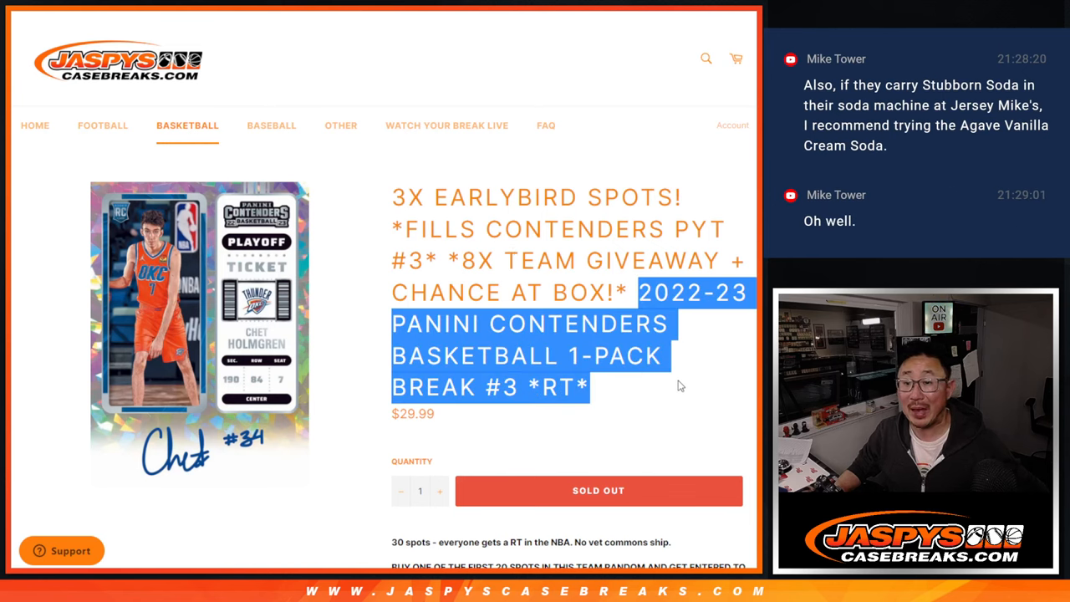
pyautogui.click(680, 385)
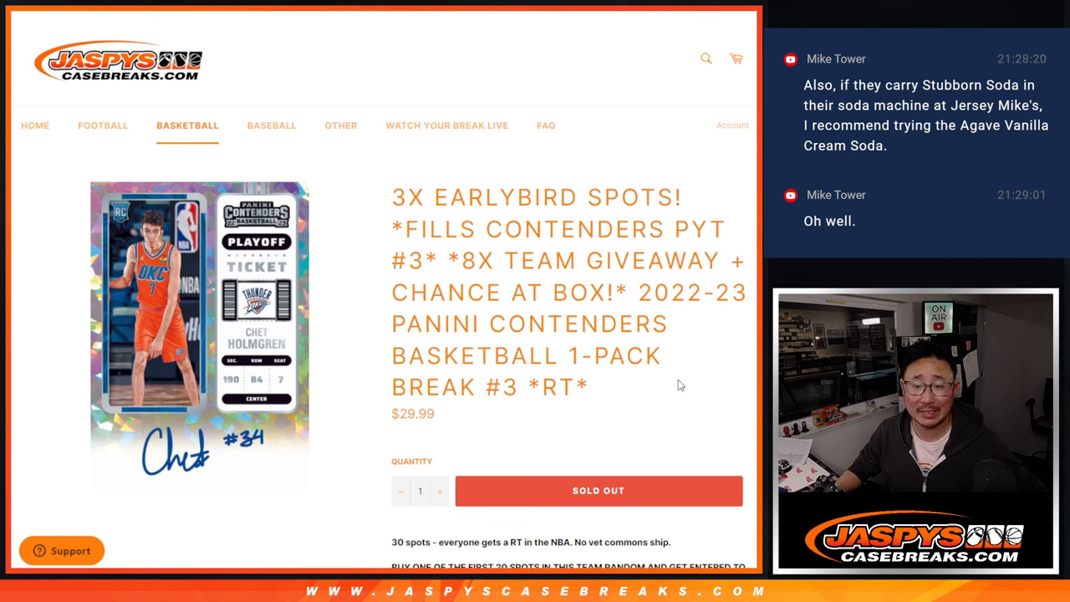
pyautogui.doubleClick(498, 388)
pyautogui.click(575, 352)
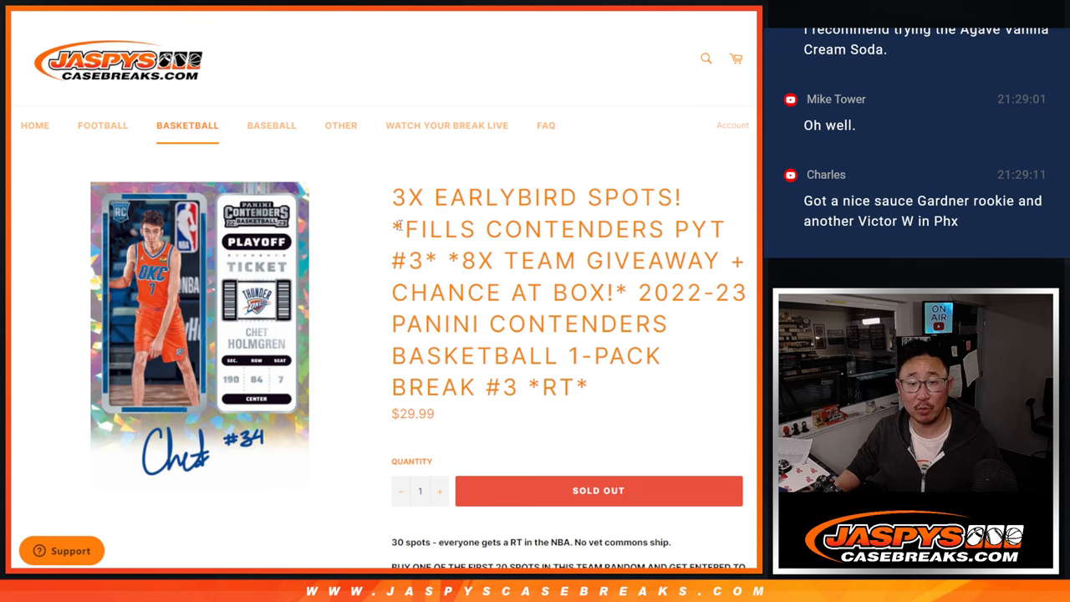
pyautogui.moveTo(428, 198); pyautogui.dragTo(687, 214)
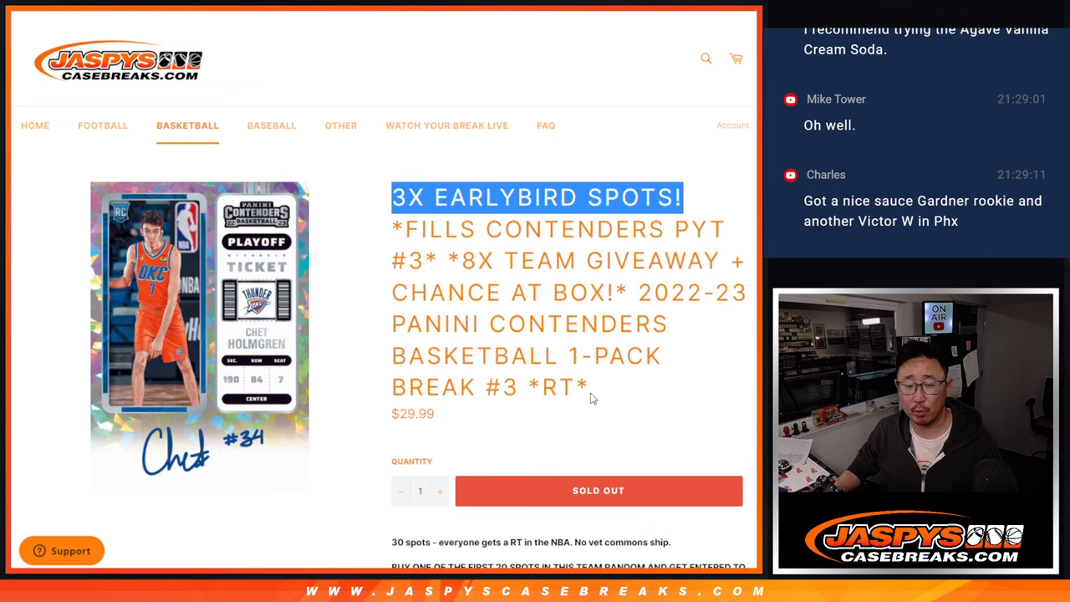
pyautogui.scroll(-1, 590, 399)
pyautogui.moveTo(475, 502); pyautogui.dragTo(483, 527)
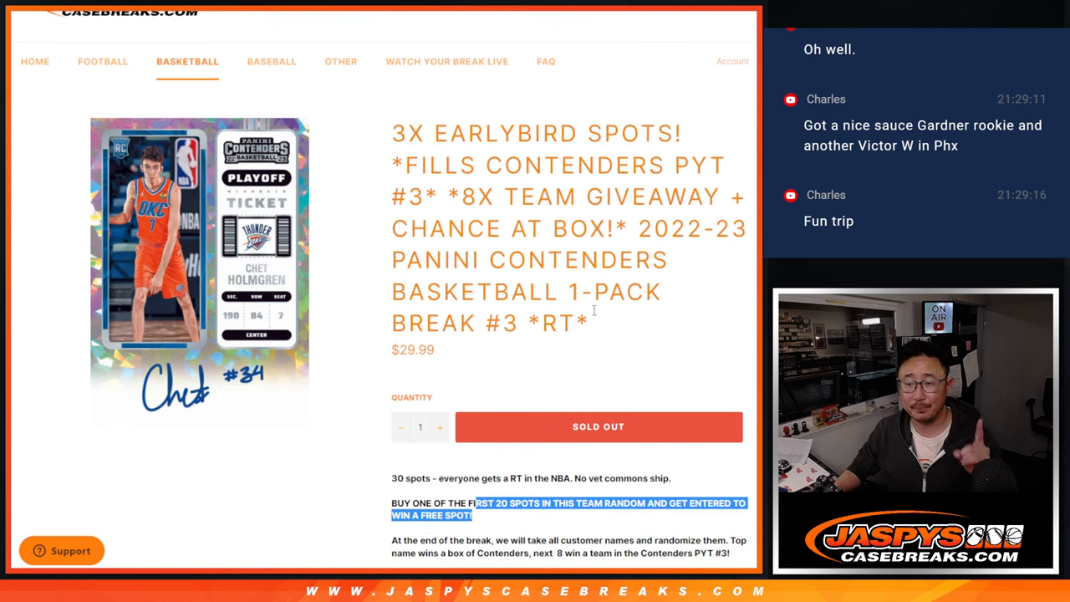
pyautogui.click(618, 259)
# - Review the sealed-box prize and eight-team list in the product description
pyautogui.moveTo(641, 229); pyautogui.dragTo(653, 336)
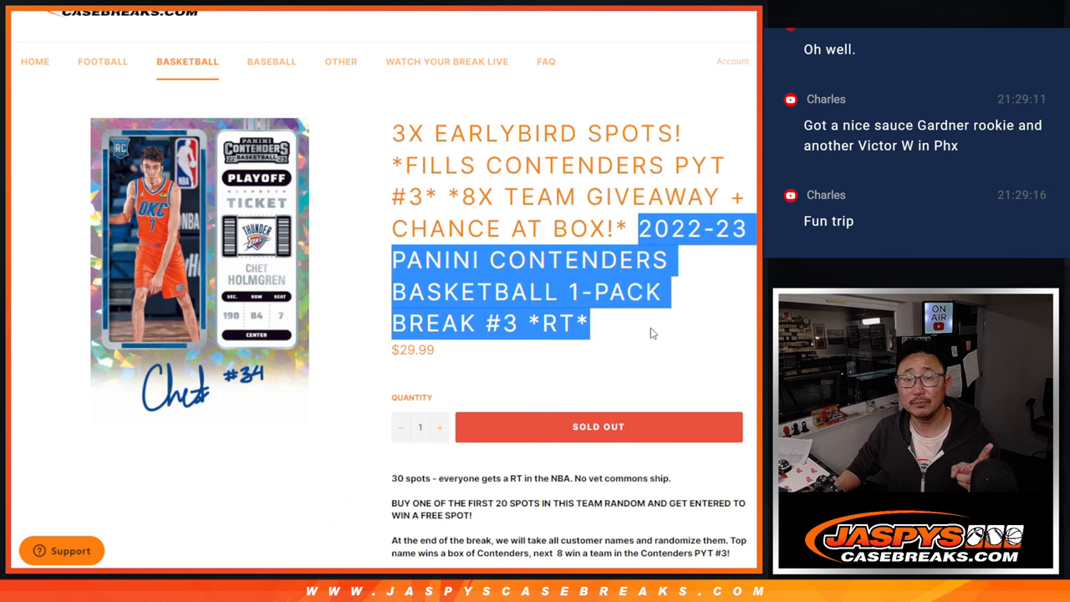
pyautogui.scroll(-5, 602, 339)
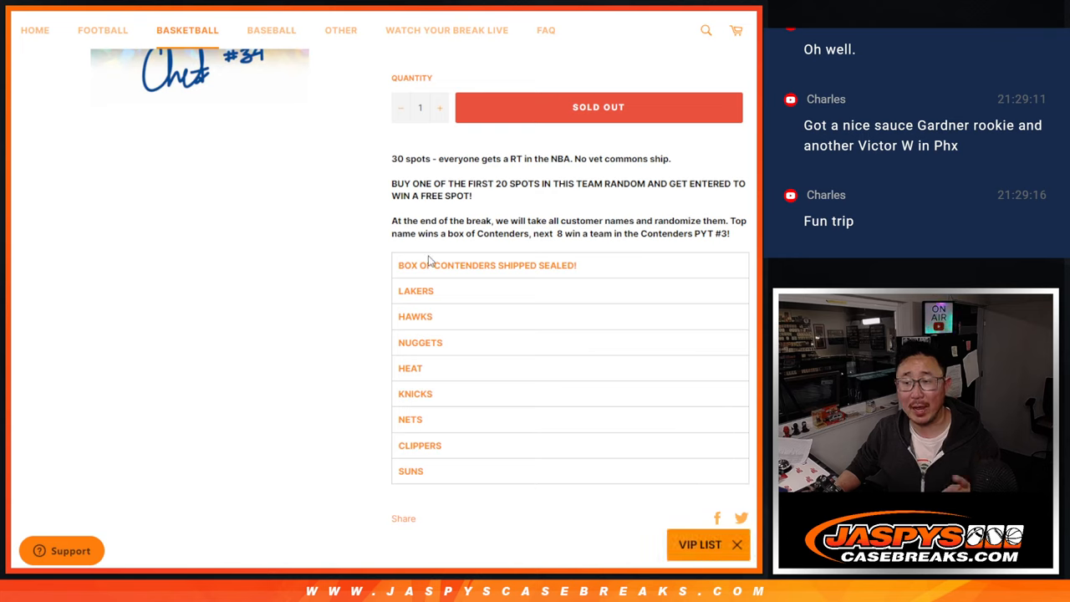
pyautogui.moveTo(396, 269); pyautogui.dragTo(454, 468)
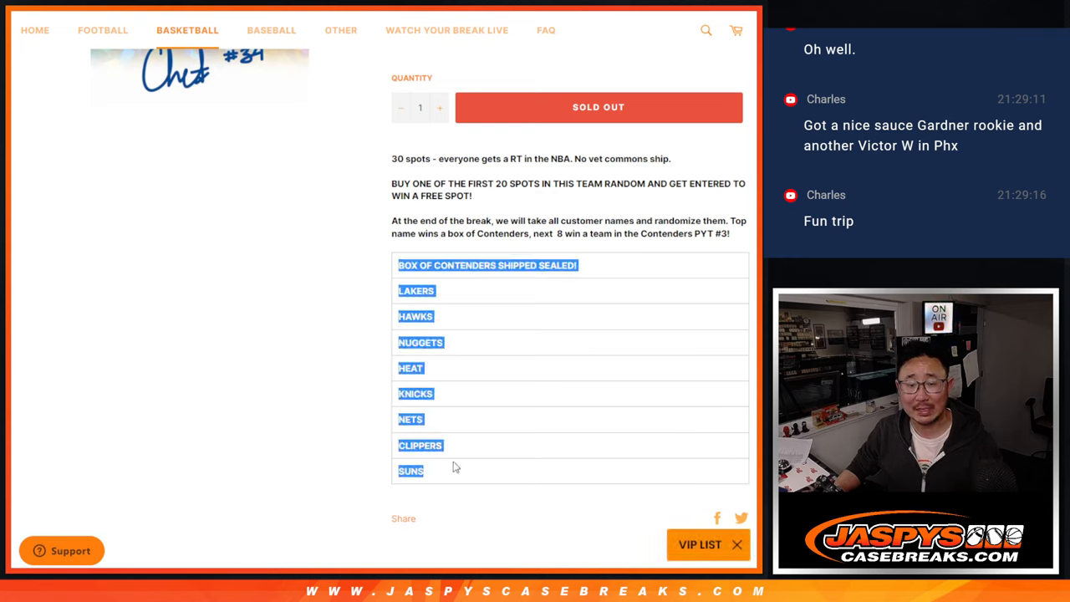
pyautogui.moveTo(699, 236); pyautogui.dragTo(736, 239)
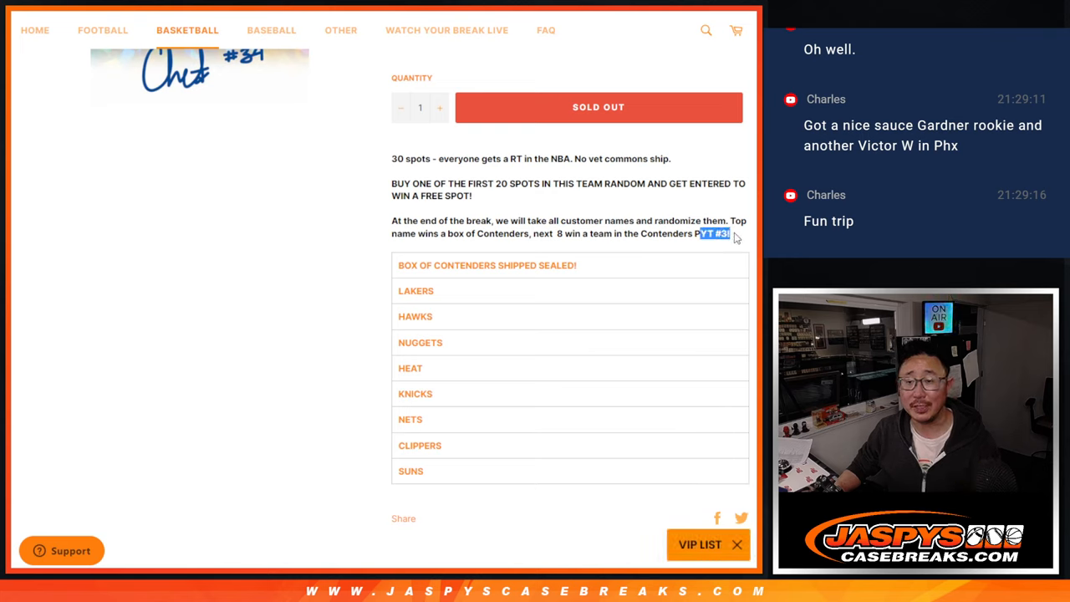
pyautogui.scroll(5, 402, 343)
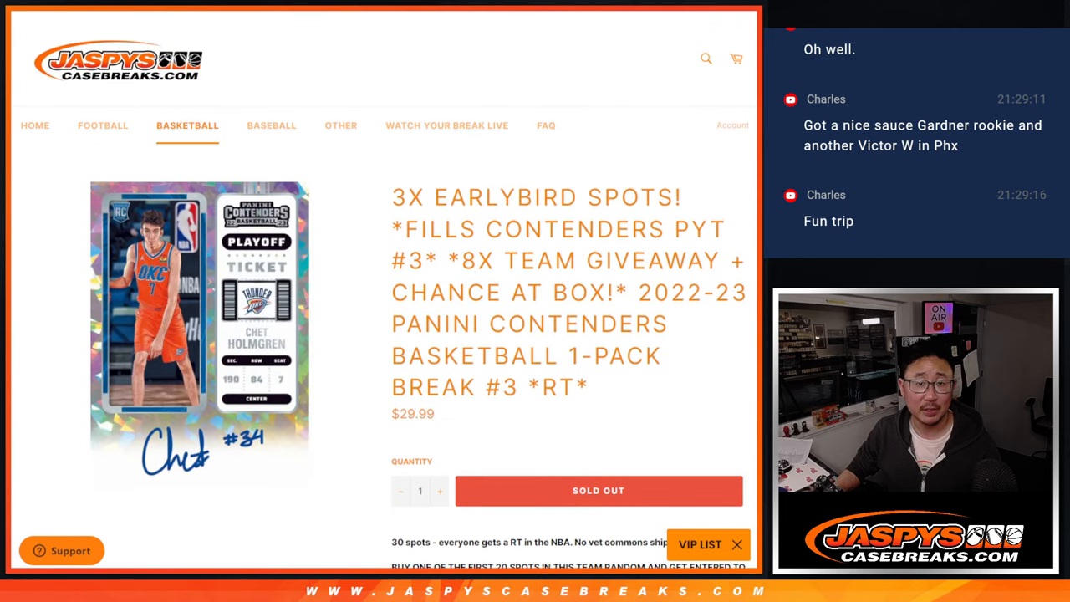
# - Switch to the buyer spreadsheet and select the twenty names in A1:A20
pyautogui.hotkey('ctrl', 'Tab')
pyautogui.scroll(-3, 171, 151)
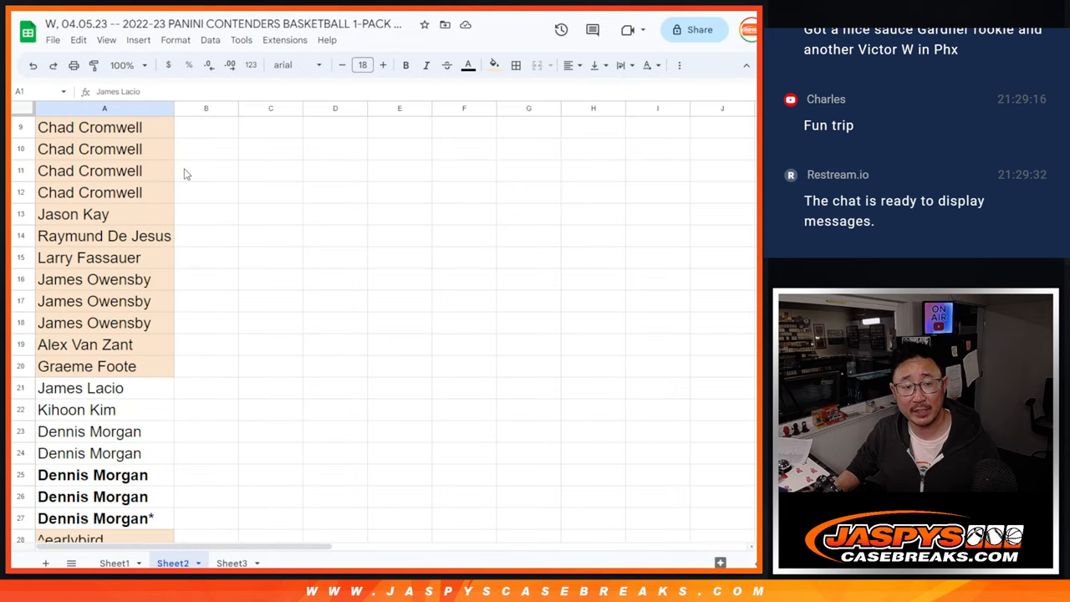
pyautogui.keyDown('shift'); pyautogui.click(166, 366); pyautogui.keyUp('shift')
pyautogui.scroll(-3, 249, 314)
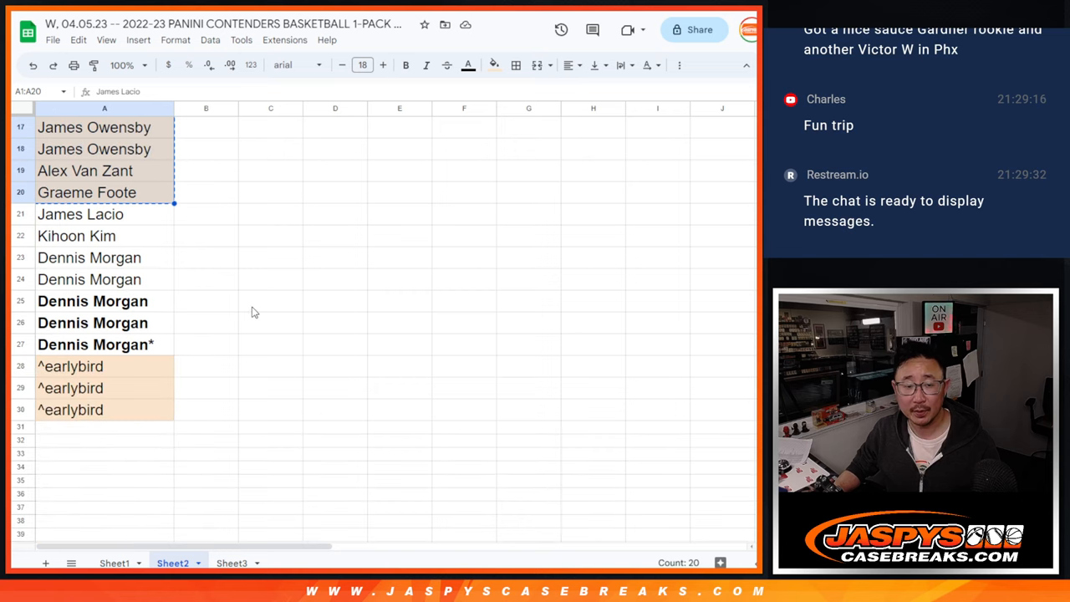
# - Paste the 20 buyer names into the List Randomizer and roll two dice for the shuffle count of ten
pyautogui.hotkey('ctrl', 'Tab')
pyautogui.hotkey('ctrl', 'Tab')
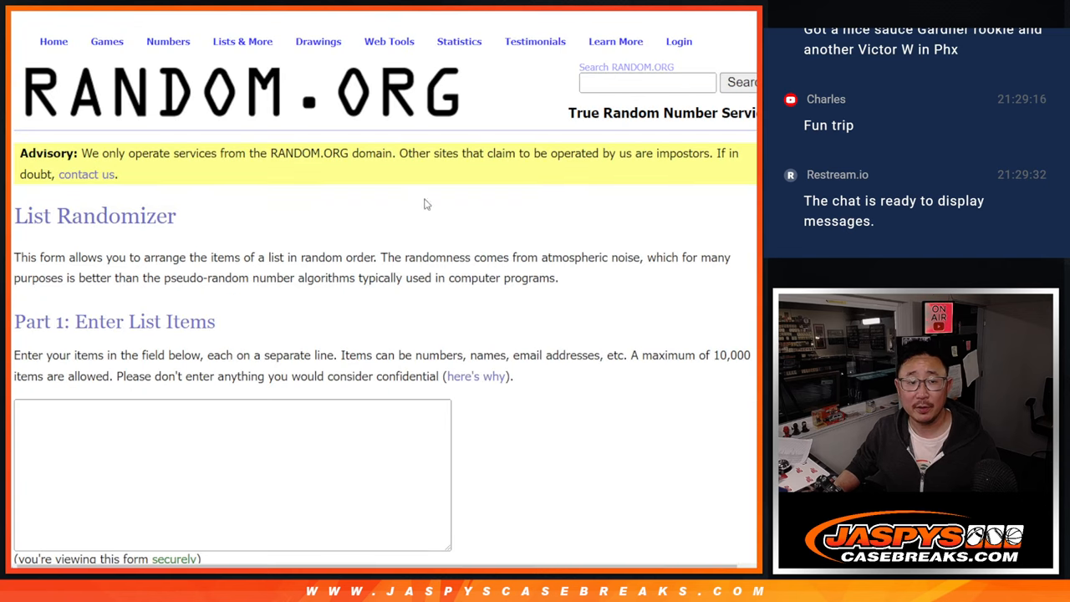
pyautogui.click(359, 438)
pyautogui.hotkey('ctrl', 'v')
pyautogui.scroll(5, 359, 438)
pyautogui.hotkey('ctrl', 'shift', 'Tab')
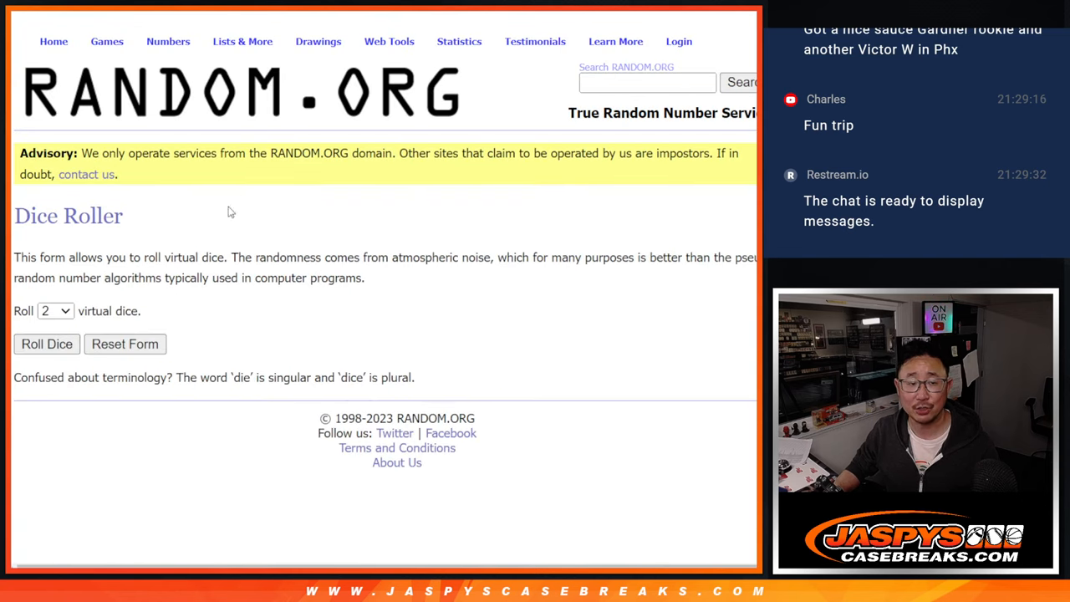
pyautogui.click(40, 341)
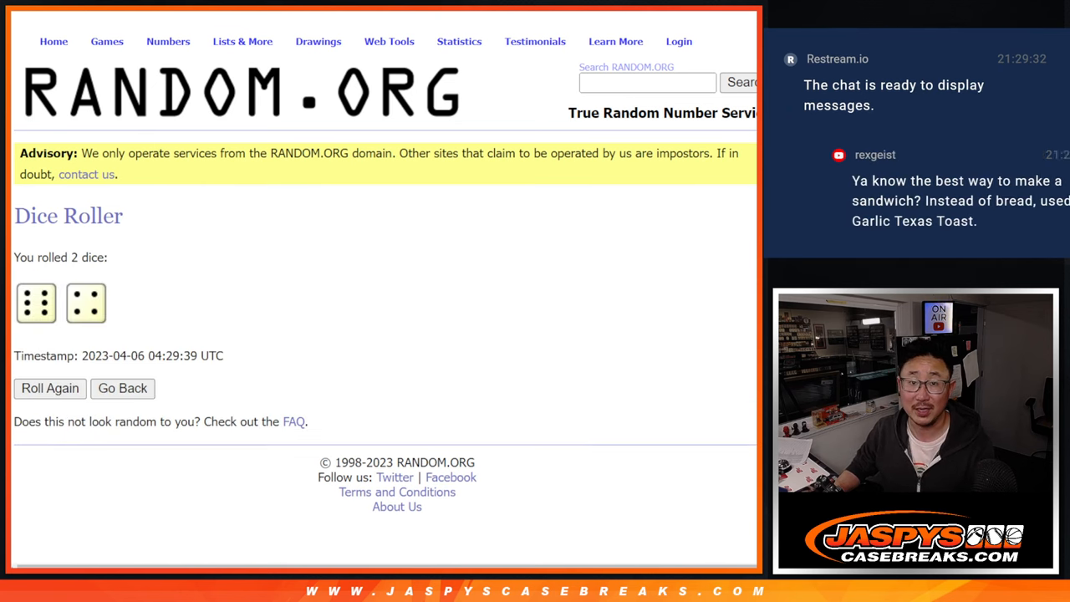
pyautogui.hotkey('ctrl', 'Tab')
pyautogui.scroll(-3, 437, 363)
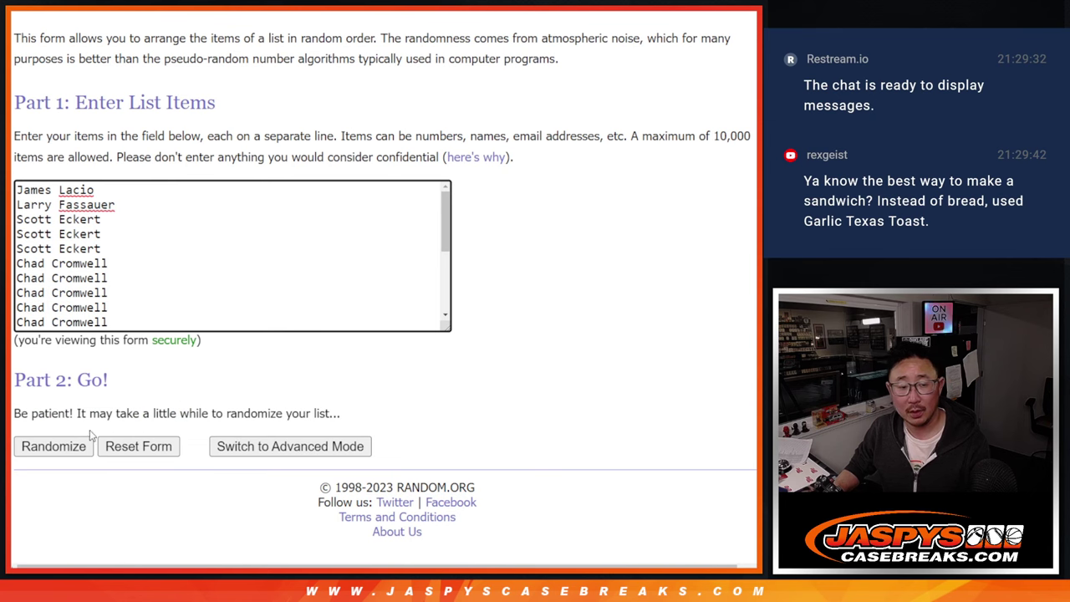
# - Randomize the 20 names ten times and highlight the top names of the final order
pyautogui.click(50, 445)
pyautogui.scroll(-3, 31, 444)
pyautogui.click(30, 446)
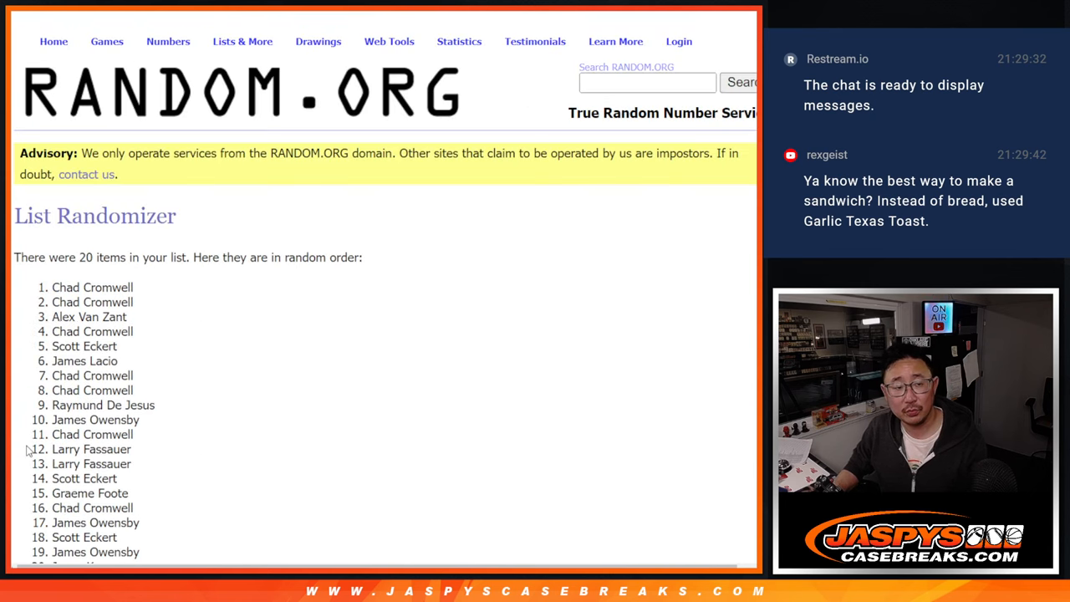
pyautogui.click(30, 447)
pyautogui.click(30, 447)
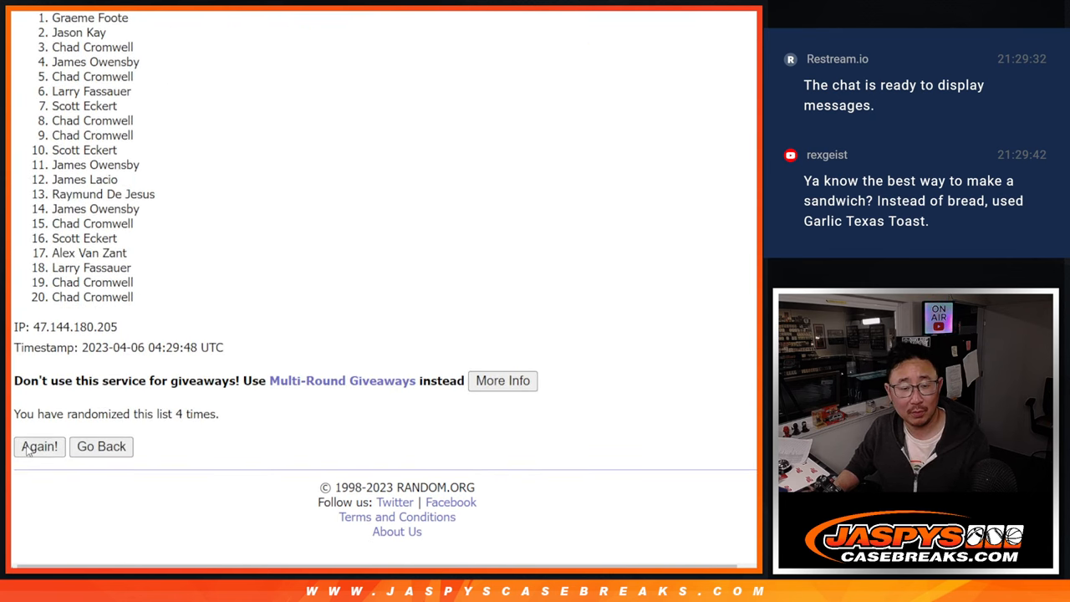
pyautogui.click(30, 447)
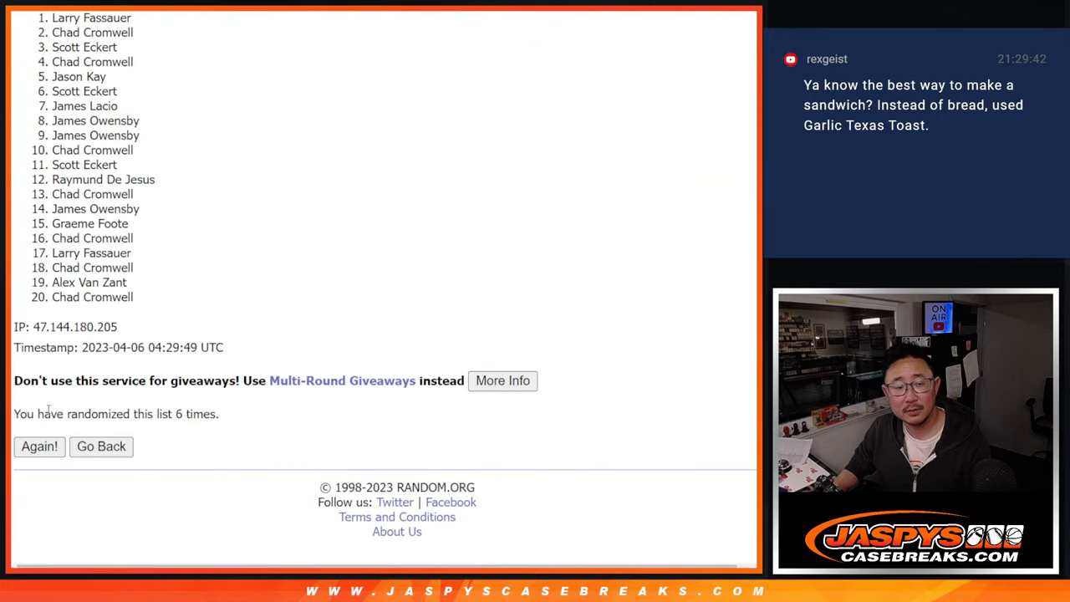
pyautogui.click(30, 446)
pyautogui.click(30, 447)
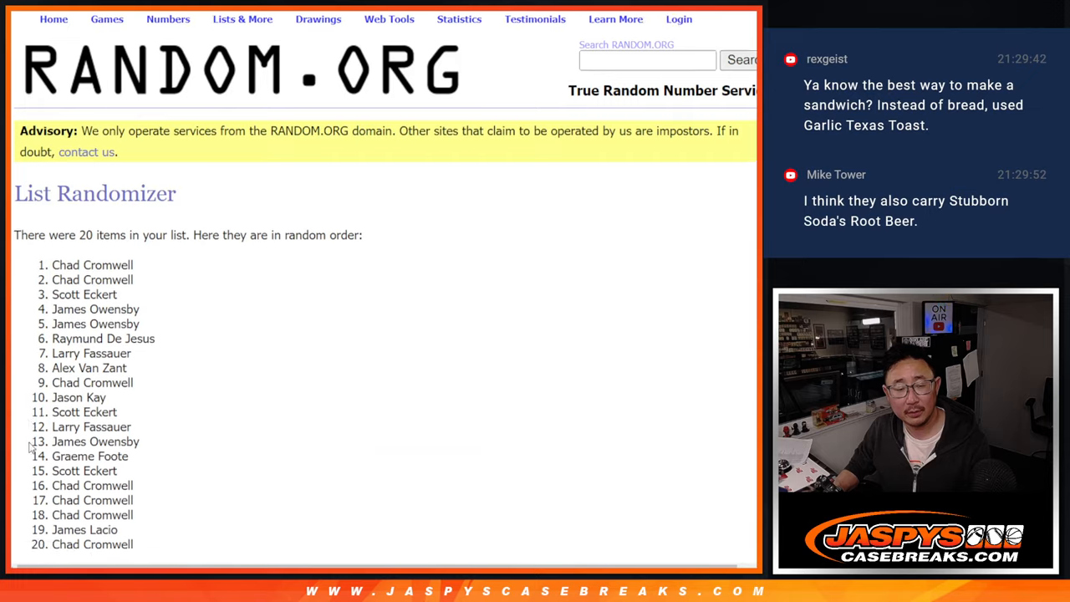
pyautogui.click(30, 446)
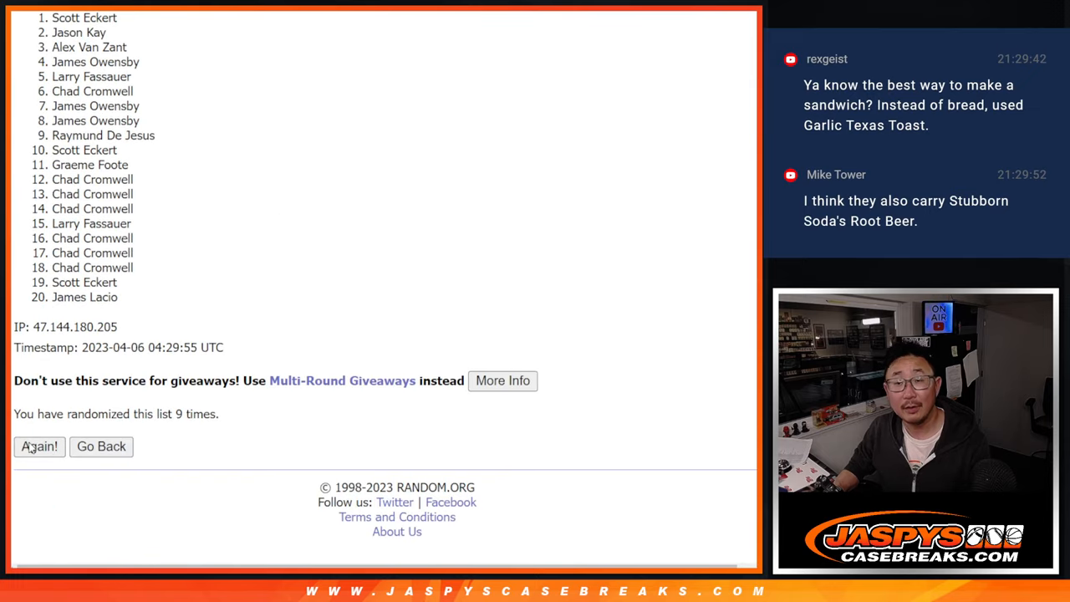
pyautogui.click(30, 446)
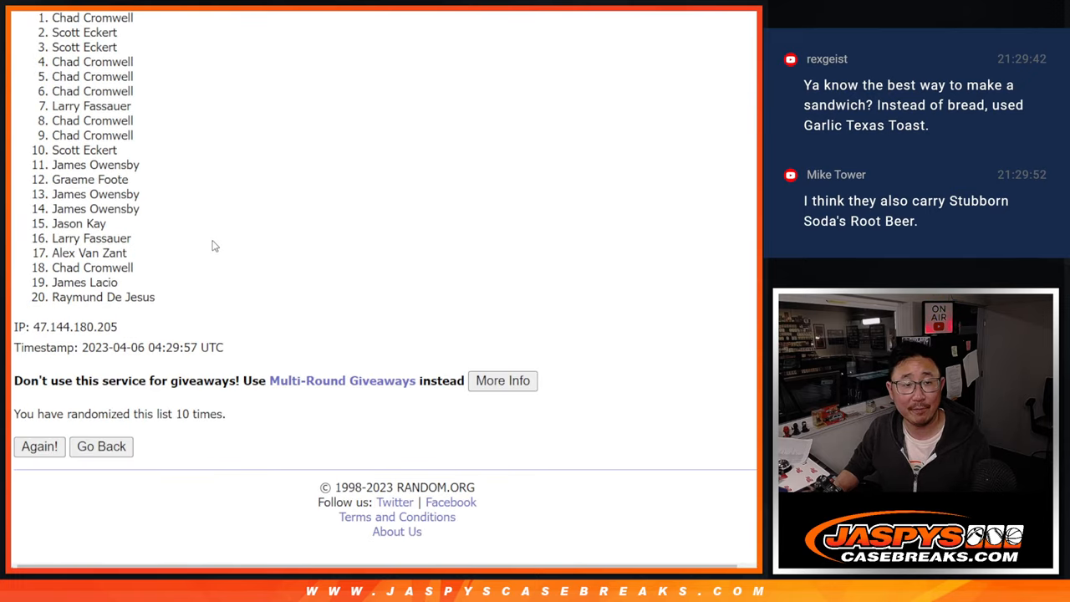
pyautogui.scroll(1, 105, 134)
pyautogui.moveTo(56, 81); pyautogui.dragTo(119, 112)
pyautogui.hotkey('ctrl', 'c')
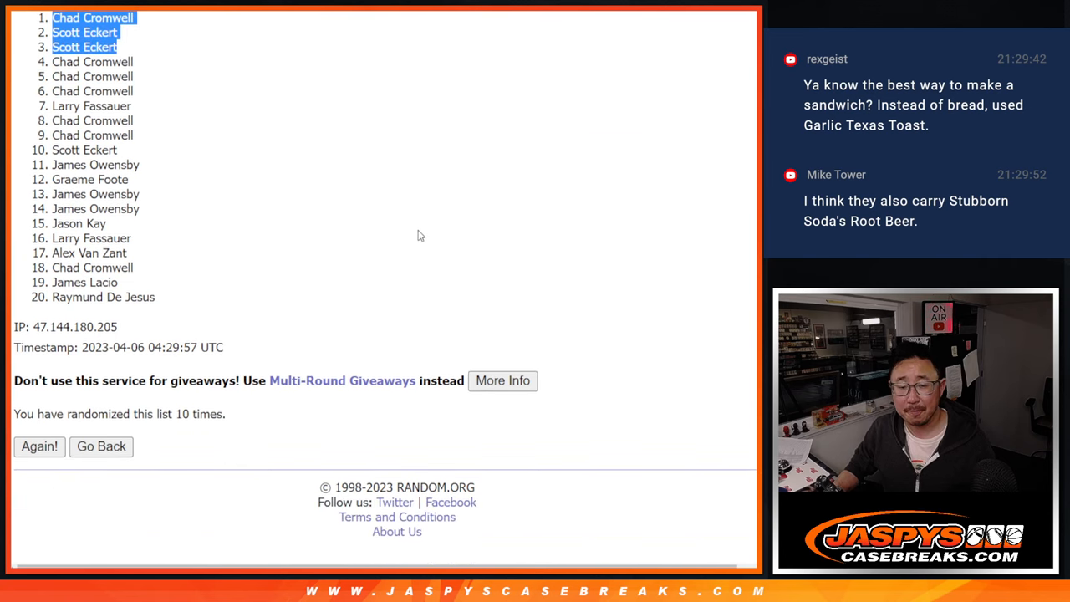
# - Paste the three leftover names into A28:A30 of the spreadsheet
pyautogui.hotkey('ctrl', 'Tab')
pyautogui.hotkey('ctrl', 'Tab')
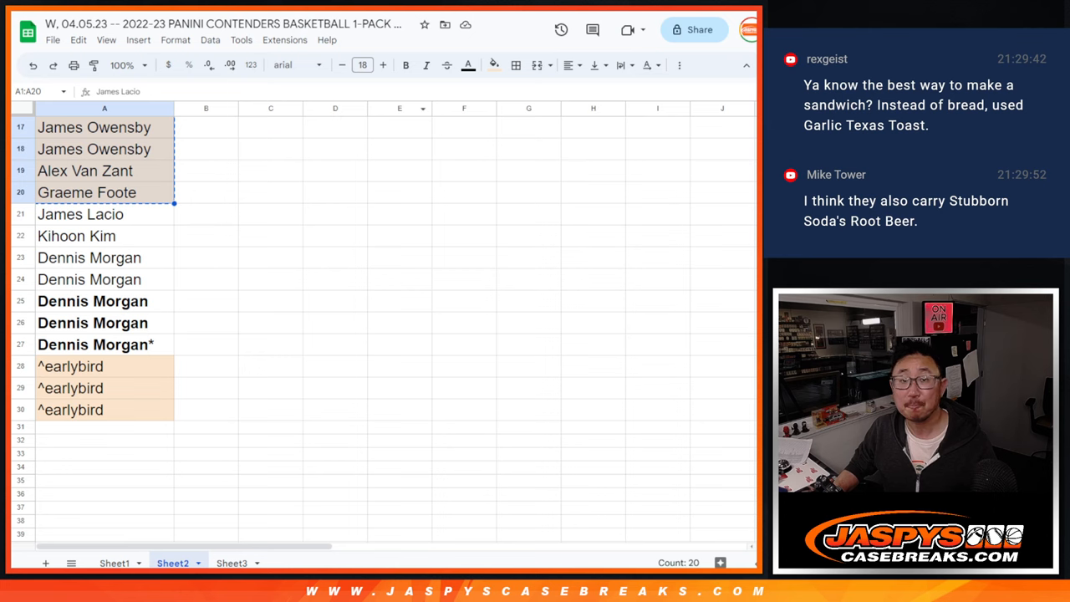
pyautogui.click(126, 371)
pyautogui.hotkey('ctrl', 'v')
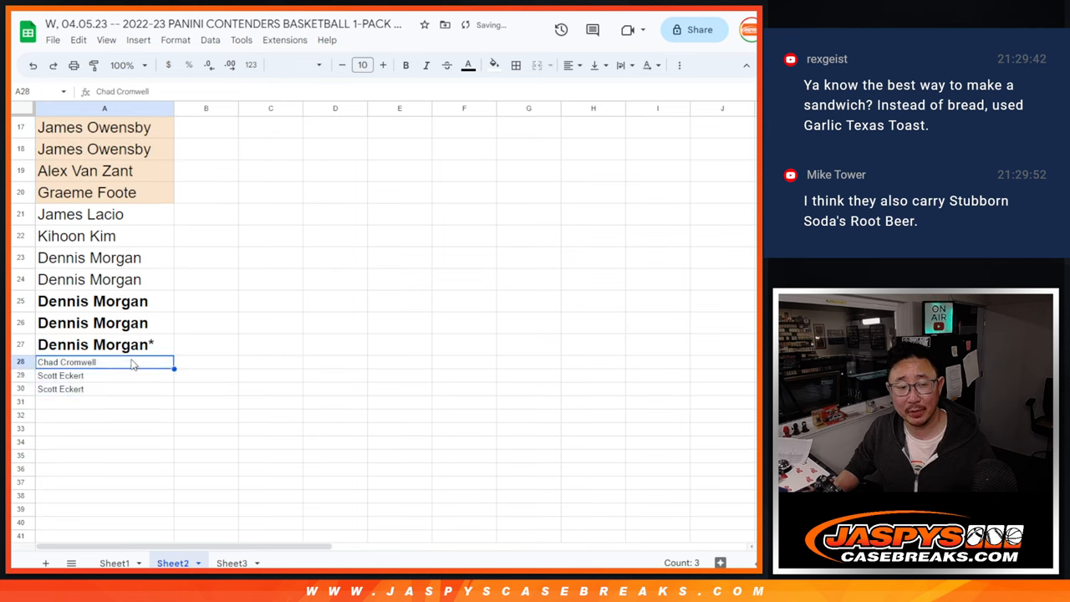
# - Append the ^earlybird suffix to the names in A28, A29 and A30
pyautogui.doubleClick(172, 363)
pyautogui.write('^e')
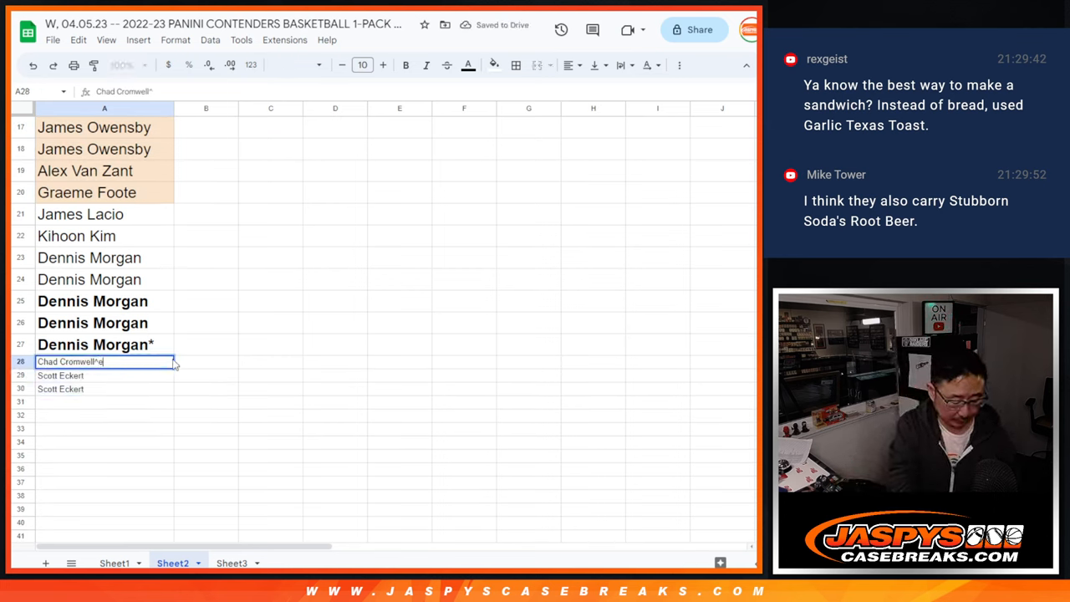
pyautogui.write('arlybird')
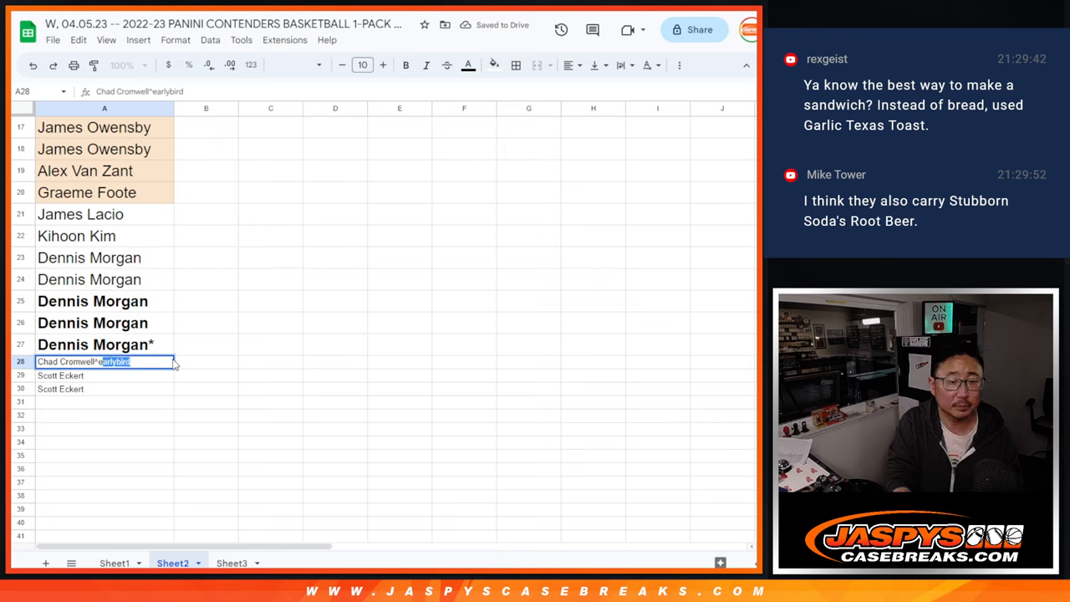
pyautogui.hotkey('ctrl', 'c')
pyautogui.press('Return')
pyautogui.press('Return')
pyautogui.hotkey('ctrl', 'v')
pyautogui.press('Return')
pyautogui.press('Return')
pyautogui.hotkey('ctrl', 'v')
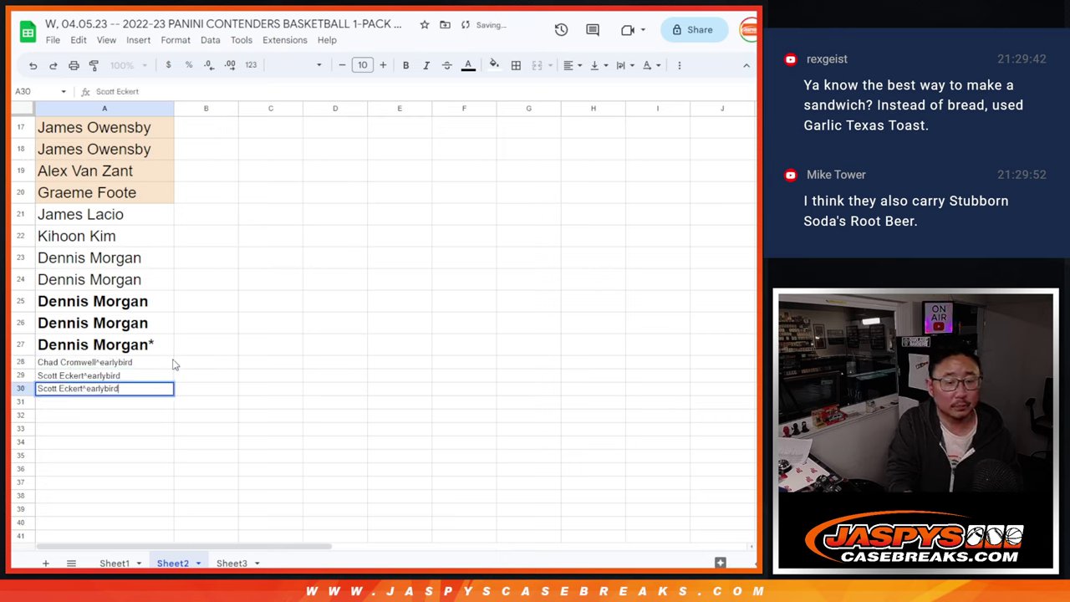
pyautogui.press('Return')
pyautogui.click(141, 393)
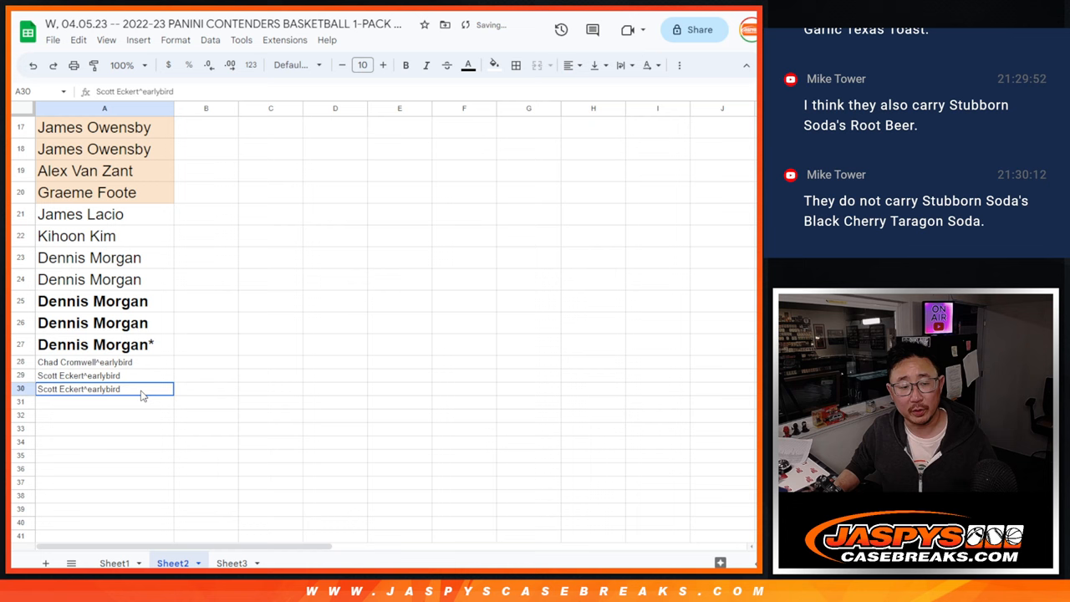
pyautogui.scroll(5, 181, 266)
pyautogui.scroll(3, 160, 179)
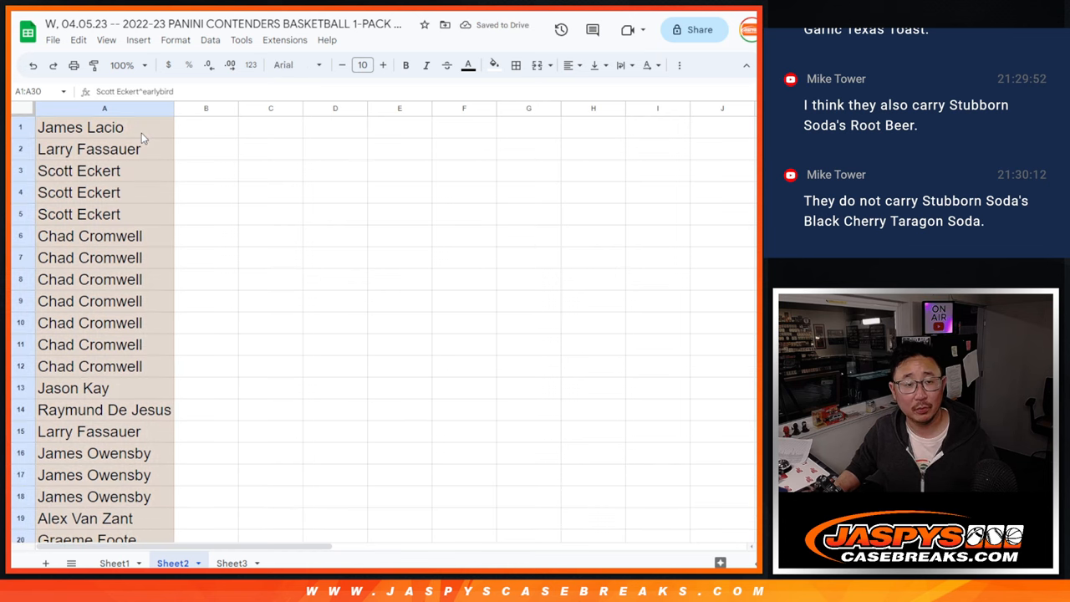
# - Copy the 30 names from column A and paste them over the old team list in the List Randomizer
pyautogui.keyDown('shift'); pyautogui.click(141, 133); pyautogui.keyUp('shift')
pyautogui.hotkey('ctrl', 'c')
pyautogui.click(114, 562)
pyautogui.hotkey('ctrl', 'Tab')
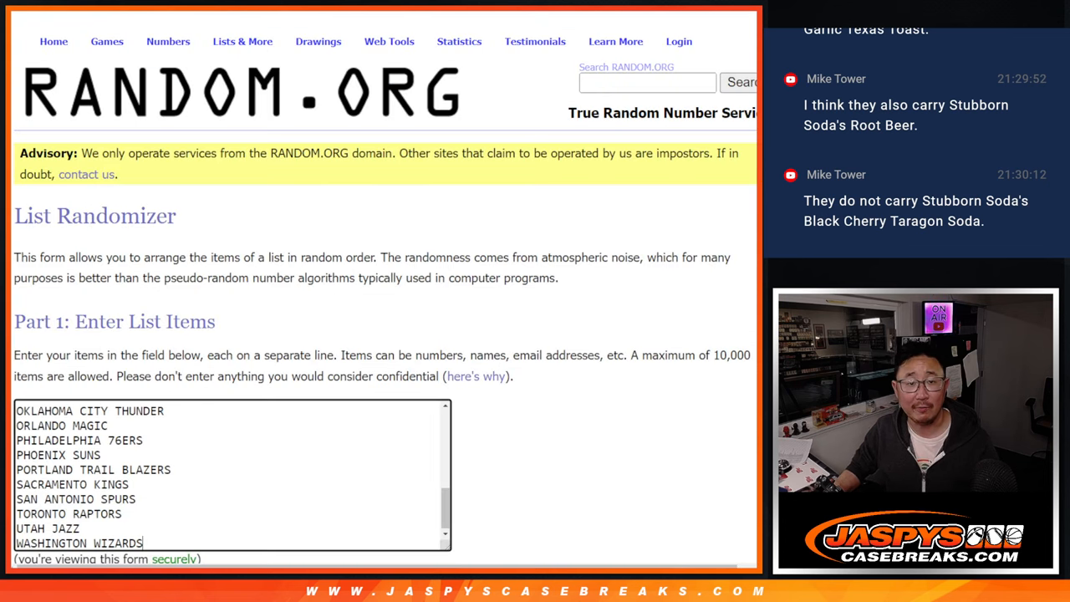
pyautogui.hotkey('ctrl', 'a')
pyautogui.press('Delete')
pyautogui.hotkey('ctrl', 'v')
pyautogui.scroll(3, 351, 430)
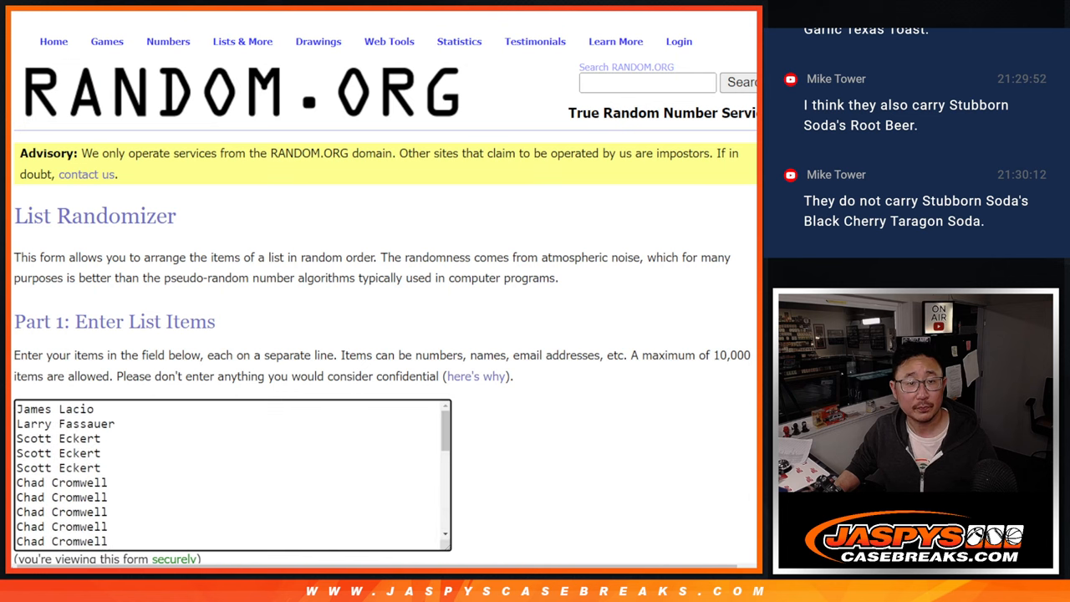
pyautogui.click(47, 343)
pyautogui.moveTo(242, 41)
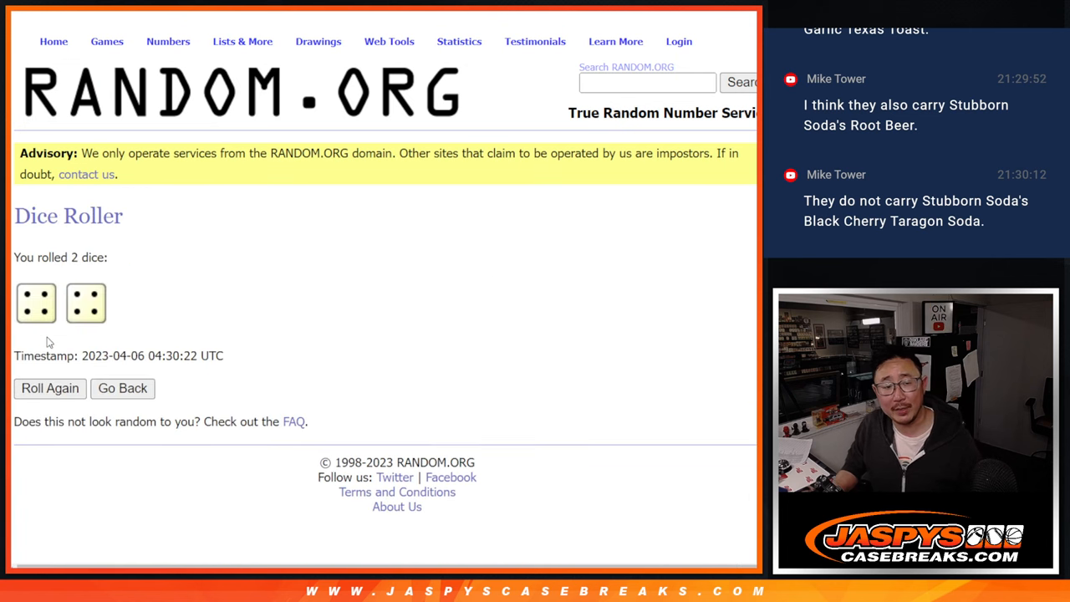
pyautogui.click(122, 388)
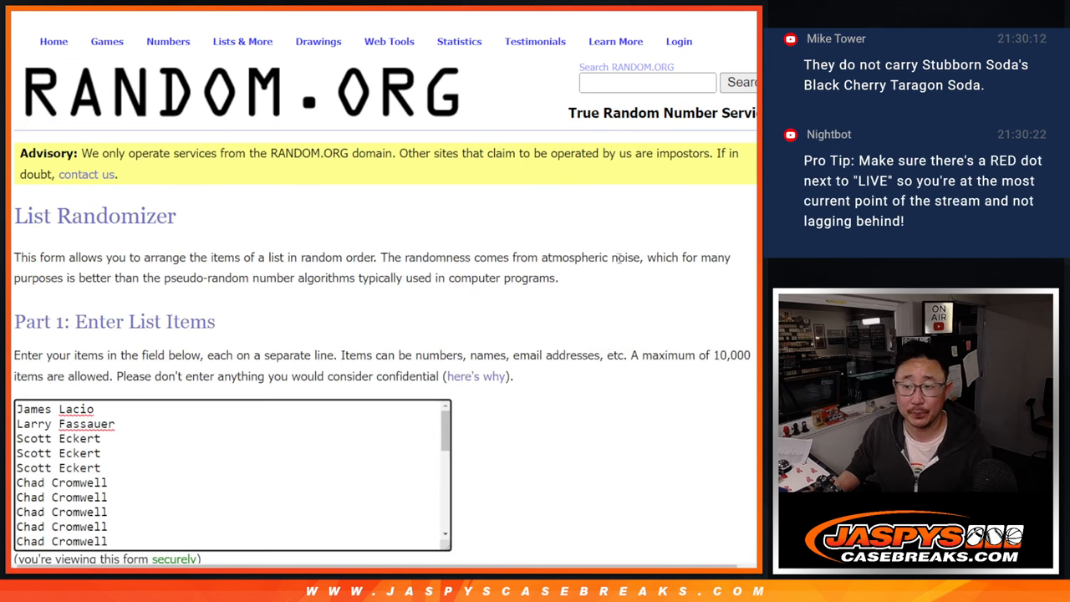
# - Randomize the 30 names repeatedly to reach the final shuffled order
pyautogui.click(32, 450)
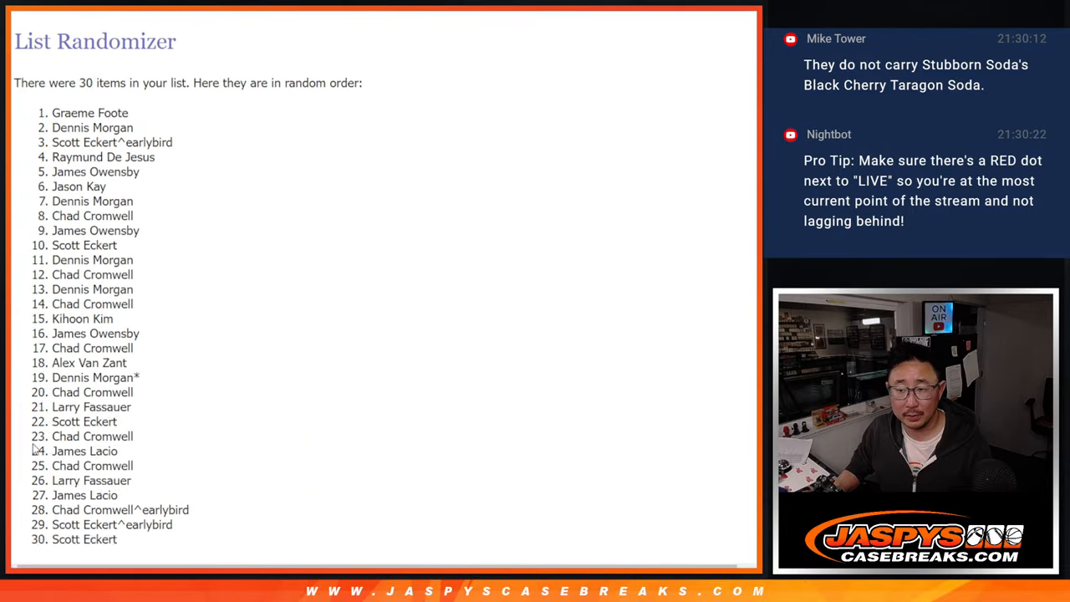
pyautogui.click(32, 450)
pyautogui.click(33, 450)
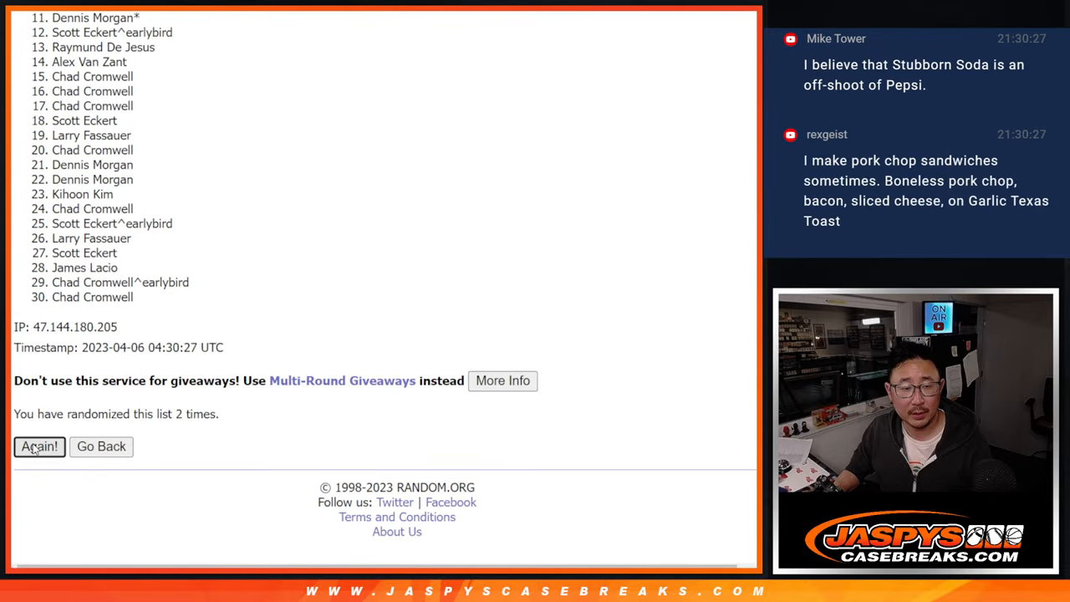
pyautogui.click(33, 450)
pyautogui.scroll(-5, 34, 450)
pyautogui.click(34, 450)
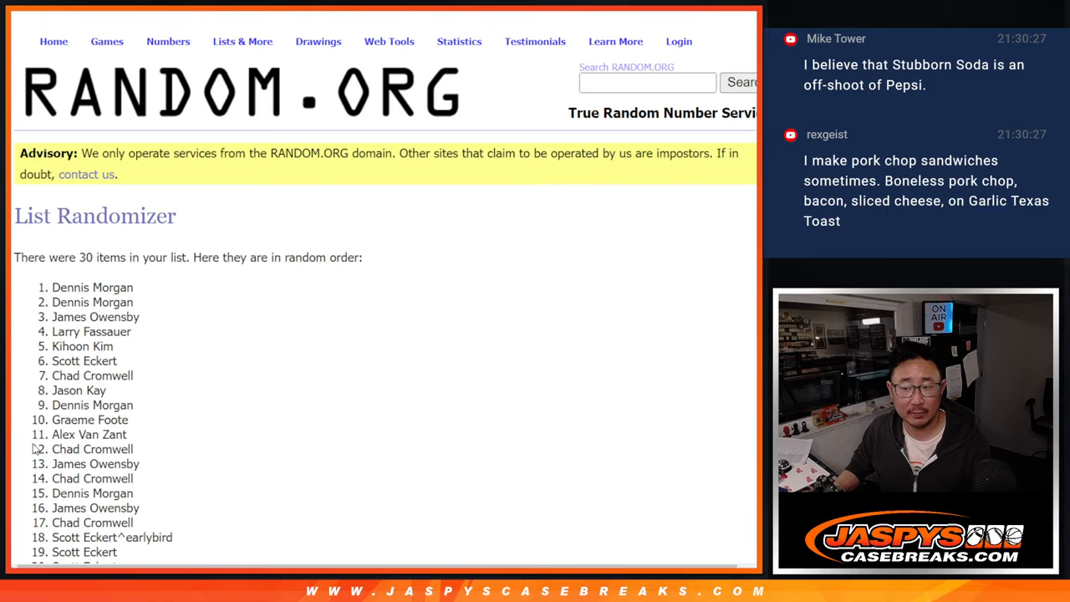
pyautogui.scroll(-5, 34, 450)
pyautogui.click(33, 450)
pyautogui.scroll(-1, 34, 449)
pyautogui.scroll(-5, 33, 450)
pyautogui.click(39, 445)
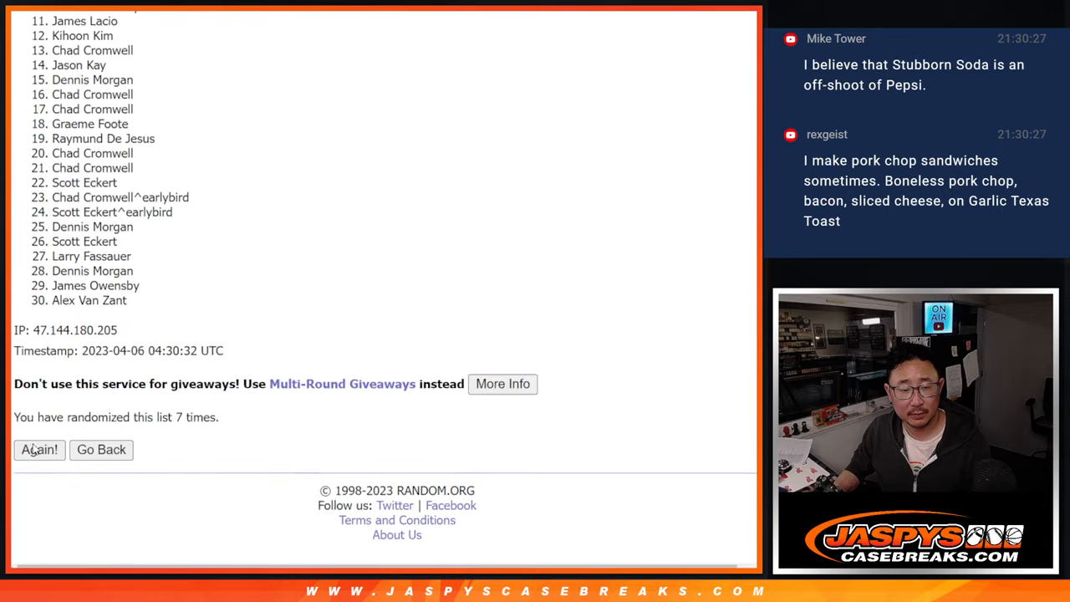
pyautogui.scroll(3, 298, 346)
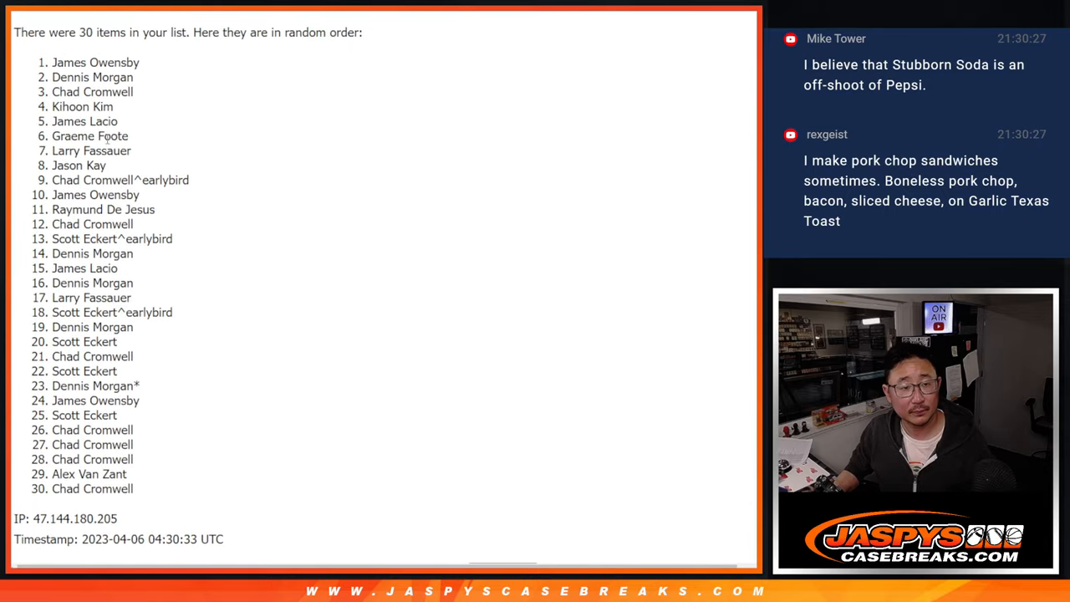
pyautogui.moveTo(52, 68); pyautogui.dragTo(167, 490)
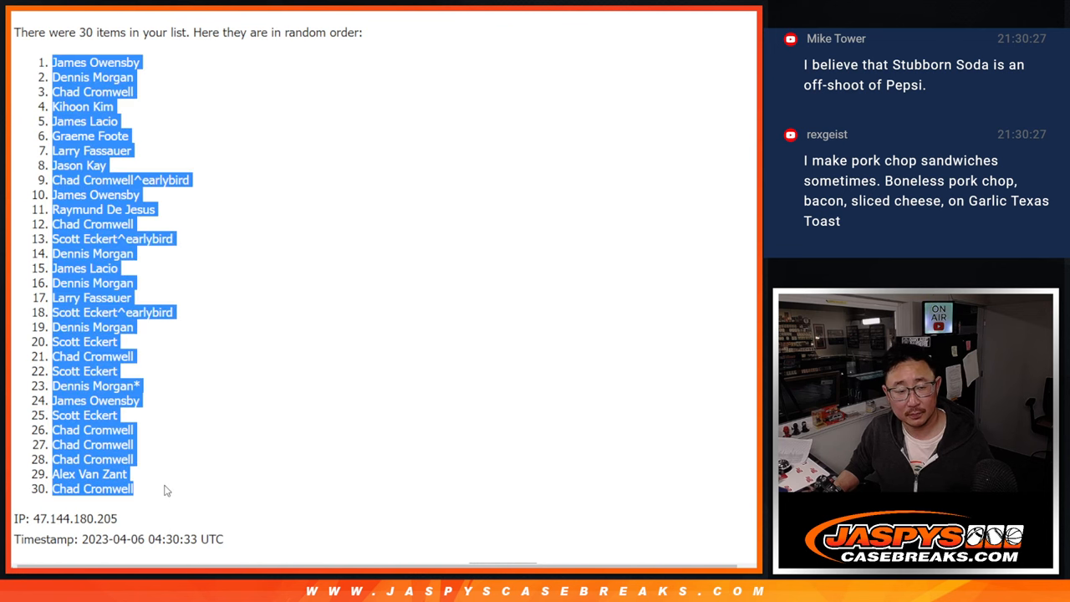
pyautogui.scroll(-3, 167, 489)
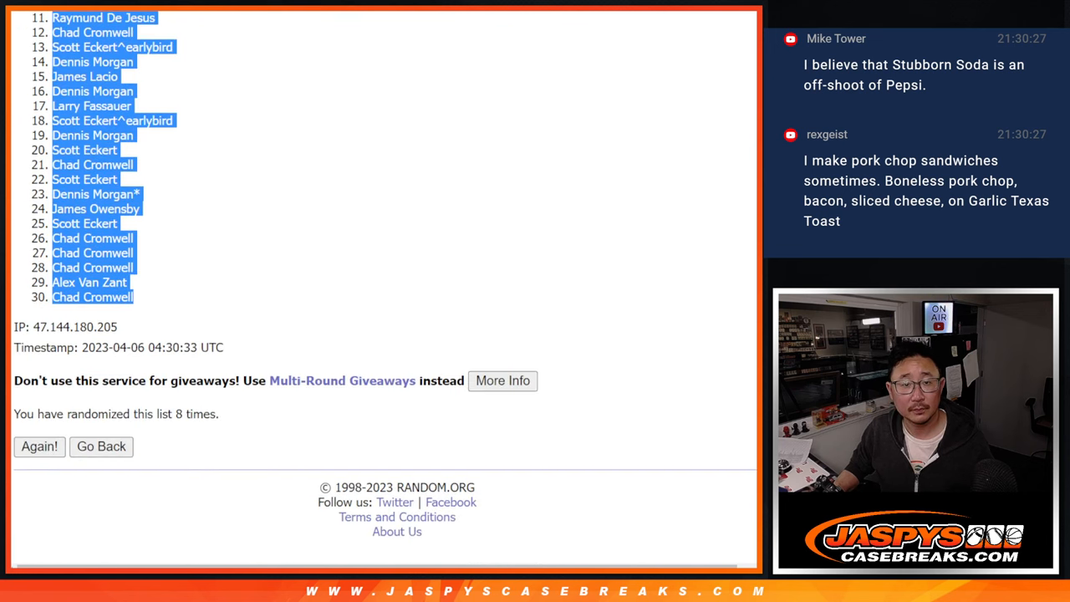
# - Copy the shuffled names and paste them into column A of Sheet1
pyautogui.hotkey('ctrl', 'c')
pyautogui.hotkey('alt', 'Tab')
pyautogui.hotkey('ctrl', 'v')
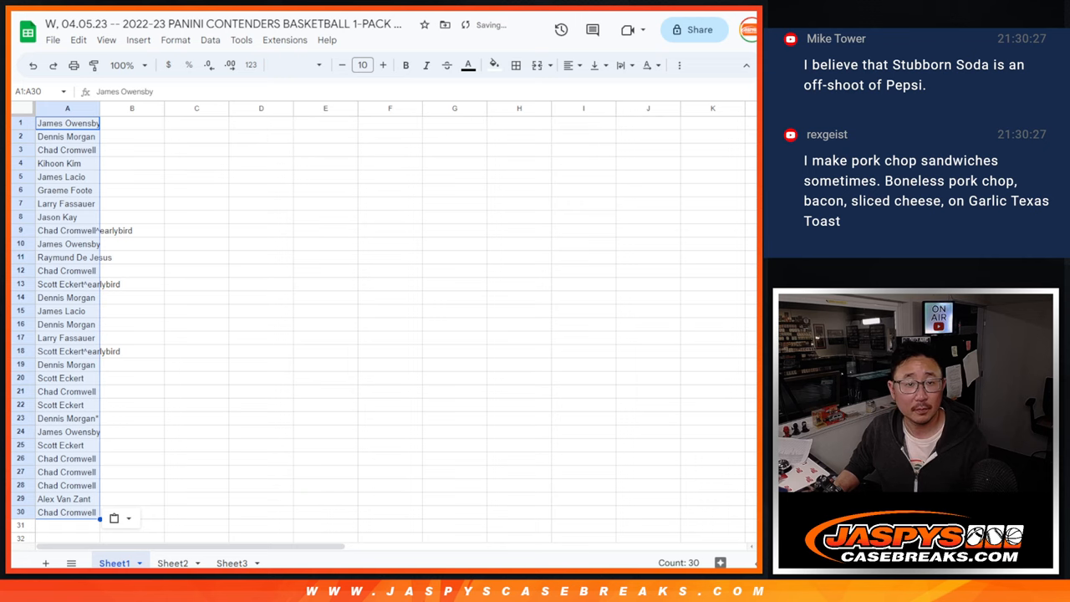
# - Randomize the 30 NBA teams repeatedly in the team List Randomizer
pyautogui.hotkey('ctrl', 'Tab')
pyautogui.hotkey('ctrl', 'Tab')
pyautogui.hotkey('ctrl', 'Tab')
pyautogui.scroll(-3, 343, 426)
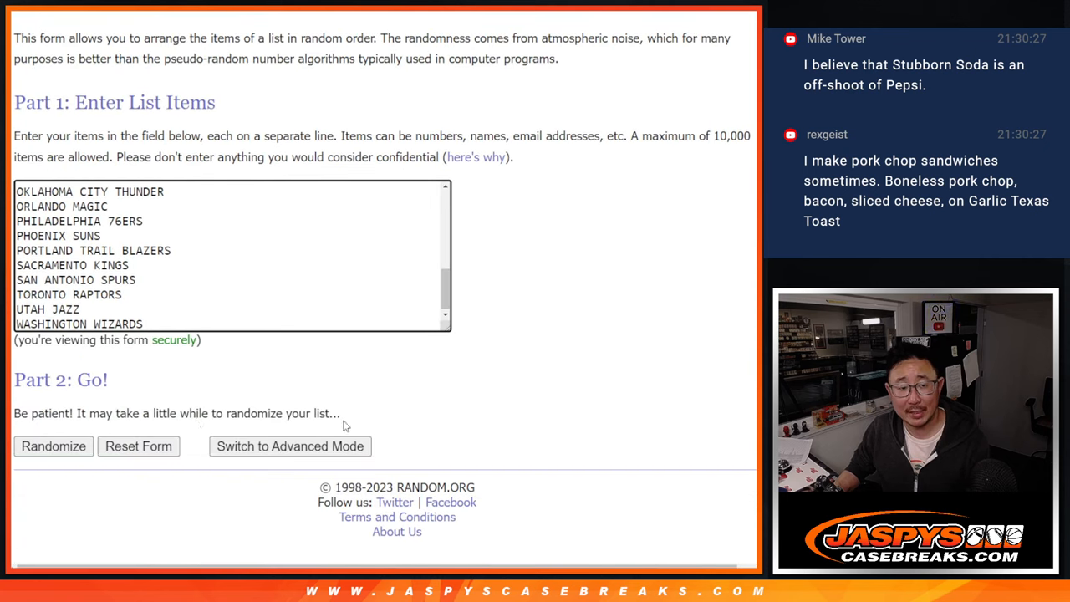
pyautogui.click(21, 452)
pyautogui.scroll(-5, 25, 452)
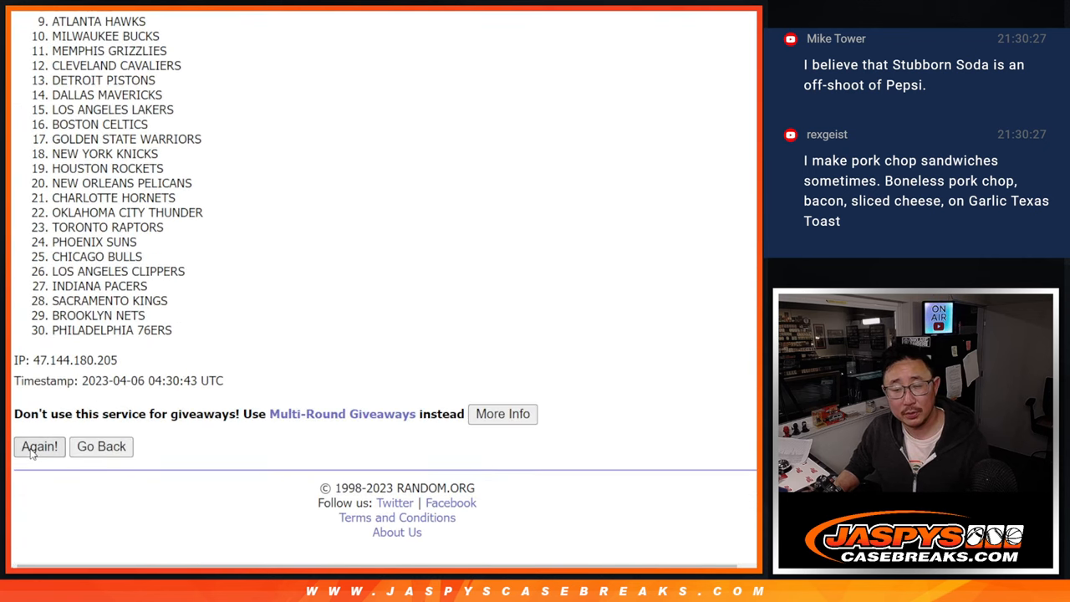
pyautogui.click(26, 450)
pyautogui.scroll(-5, 30, 453)
pyautogui.click(34, 448)
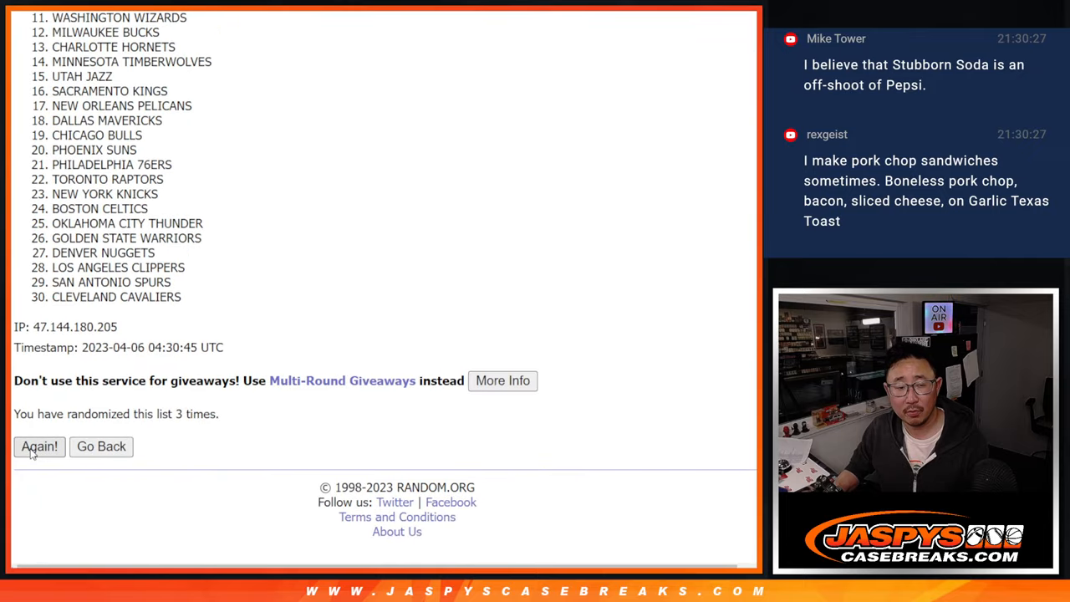
pyautogui.click(32, 450)
pyautogui.scroll(-5, 30, 453)
pyautogui.click(31, 449)
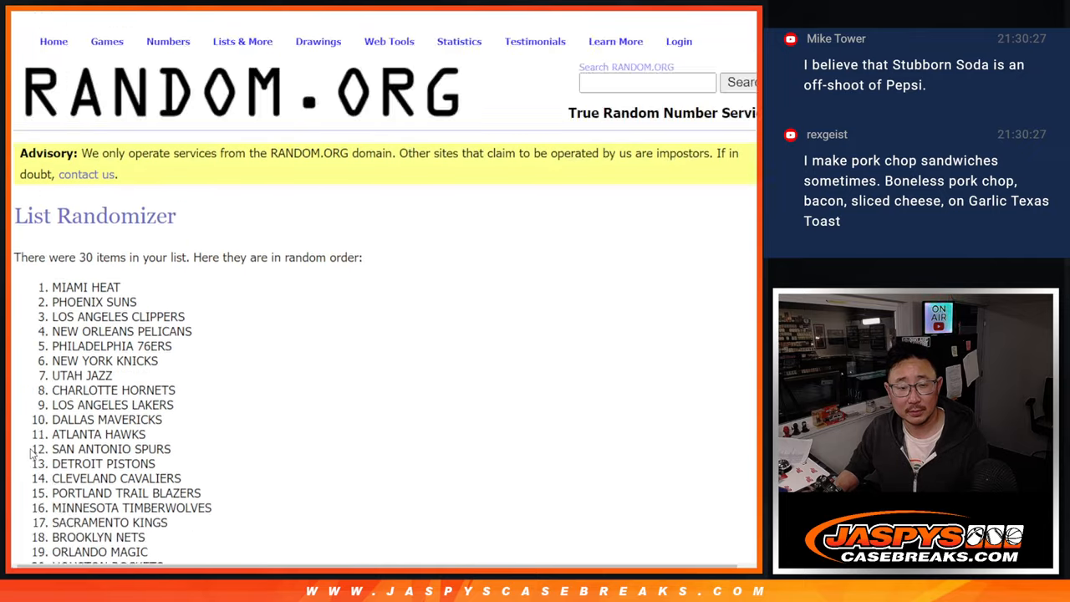
pyautogui.scroll(-5, 31, 452)
pyautogui.click(31, 450)
pyautogui.scroll(-5, 31, 453)
pyautogui.press('F5')
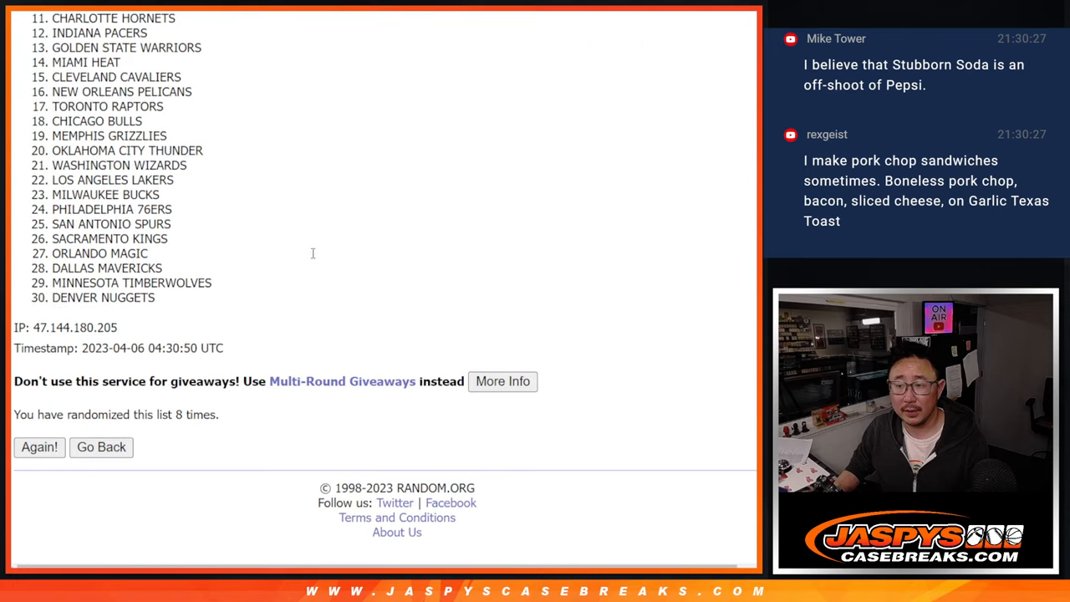
pyautogui.scroll(1, 243, 327)
pyautogui.scroll(1, 112, 149)
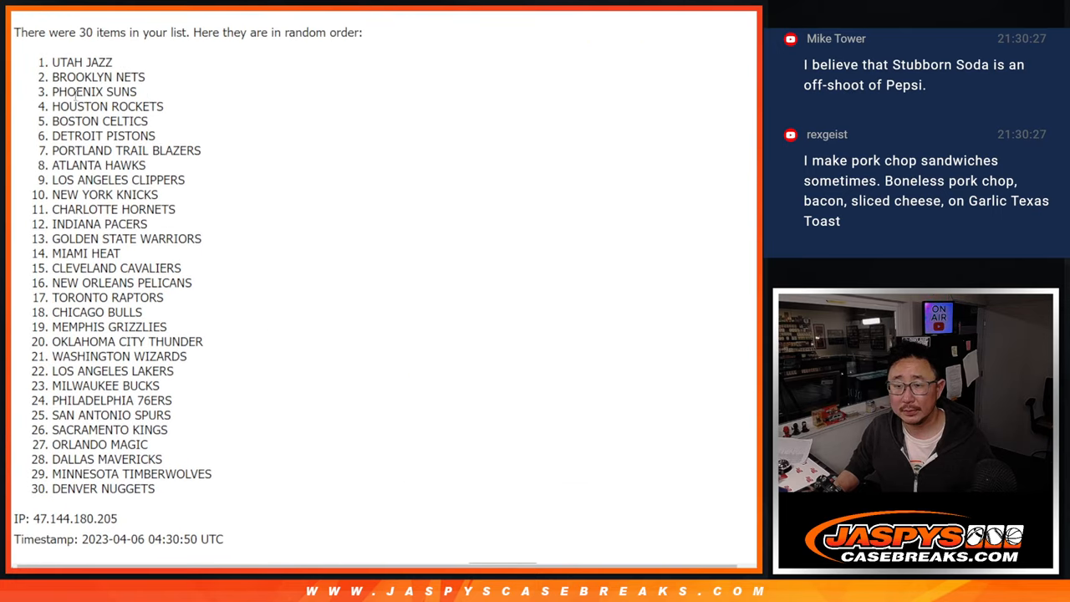
# - Select all 30 shuffled team names and return to the spreadsheet
pyautogui.moveTo(53, 61)
pyautogui.mouseDown()
pyautogui.moveTo(200, 242)
pyautogui.moveTo(198, 491)
pyautogui.mouseUp()
pyautogui.scroll(-2, 261, 457)
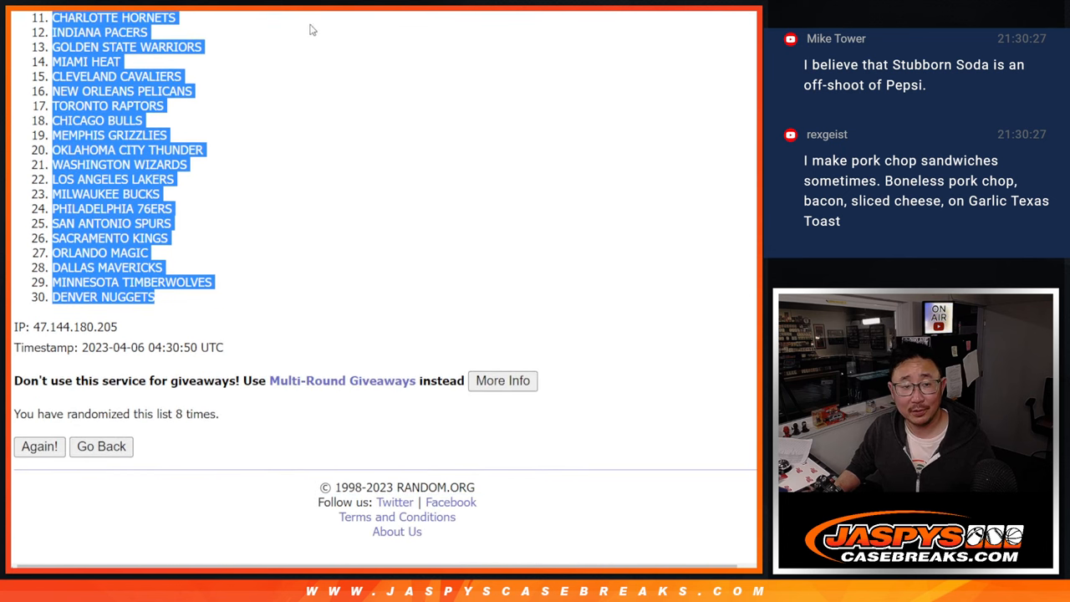
pyautogui.hotkey('alt', 'Tab')
# - Paste the teams into column B and set the whole sheet to Comfortaa size 12
pyautogui.click(144, 125)
pyautogui.hotkey('ctrl', 'v')
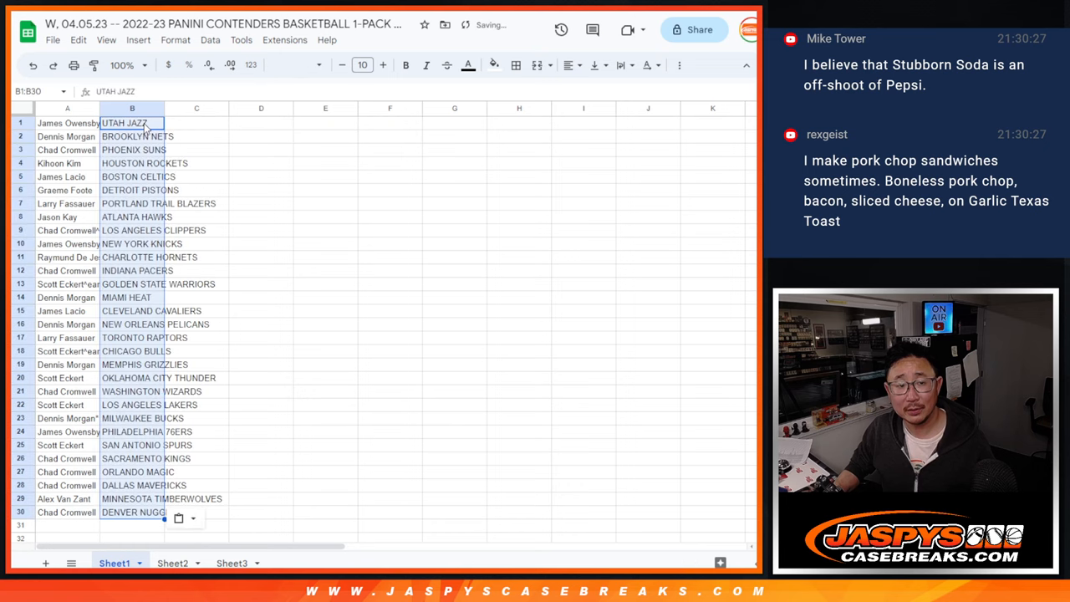
pyautogui.click(15, 115)
pyautogui.click(297, 65)
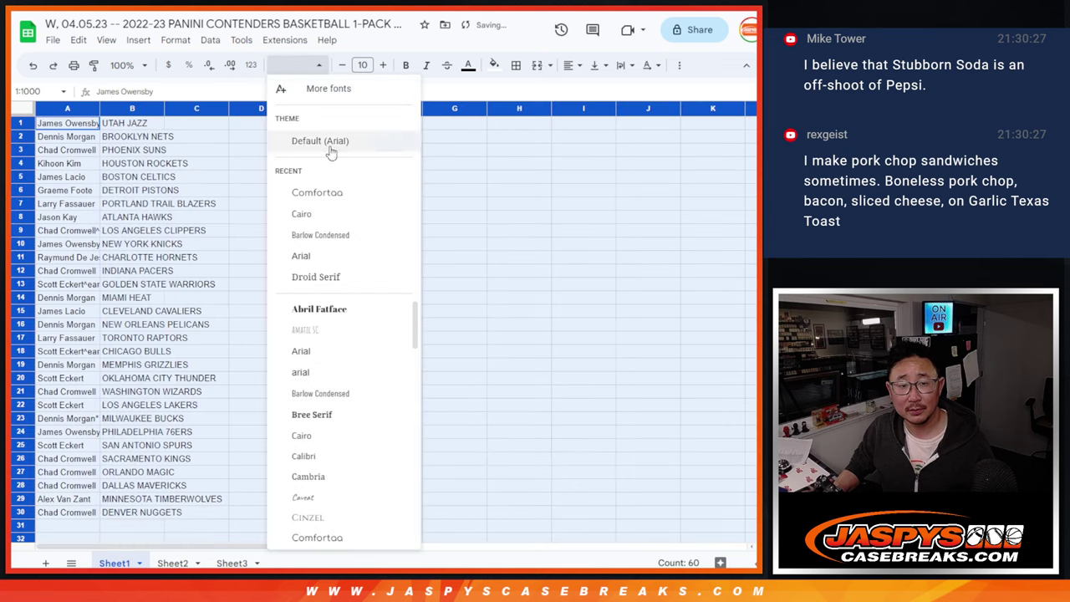
pyautogui.click(309, 191)
pyautogui.click(362, 66)
pyautogui.write('12')
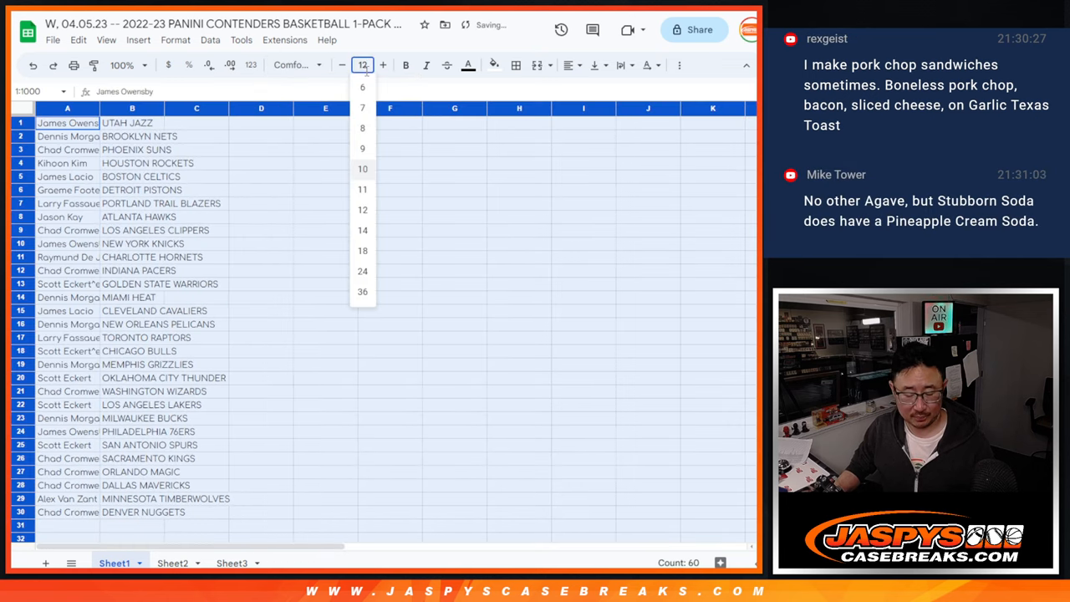
pyautogui.click(363, 211)
# - Zoom to 150%, autofit both columns, review the thirty pairs, then zoom back to 90%
pyautogui.click(126, 65)
pyautogui.click(125, 190)
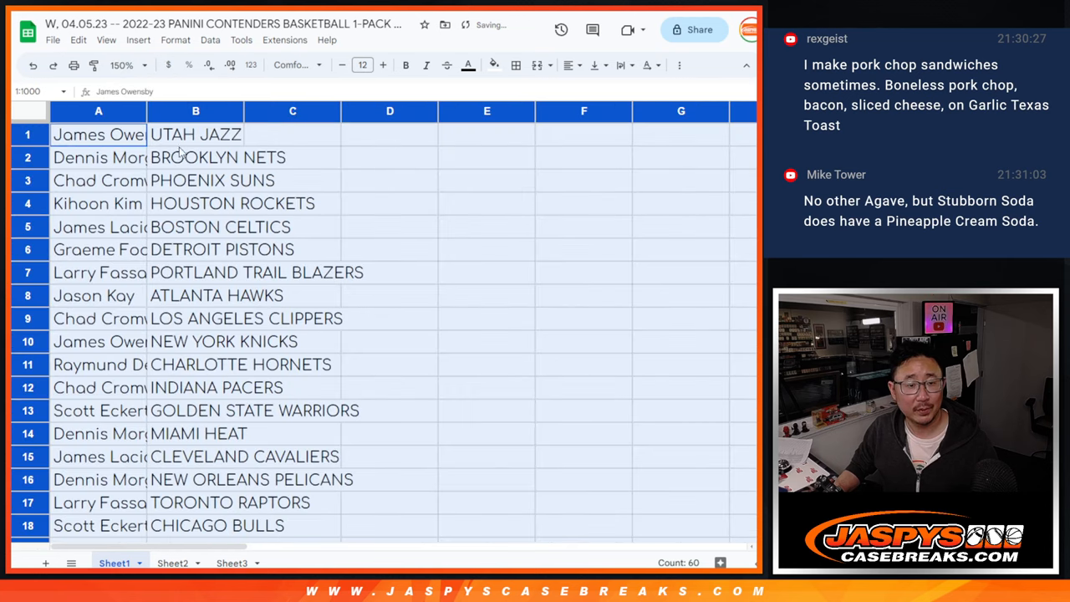
pyautogui.doubleClick(145, 111)
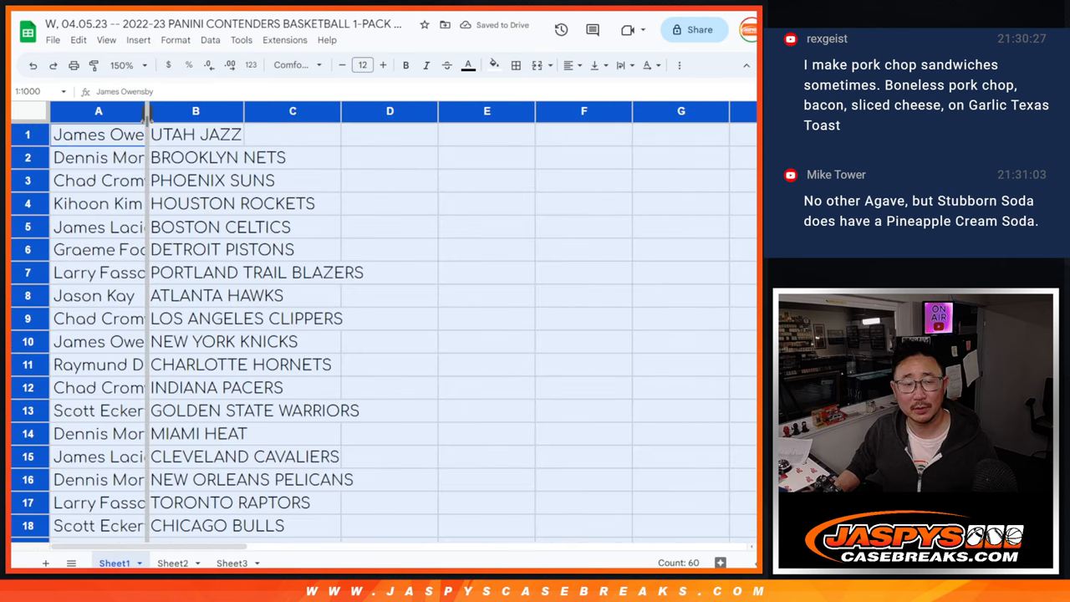
pyautogui.keyDown('shift'); pyautogui.click(304, 465); pyautogui.keyUp('shift')
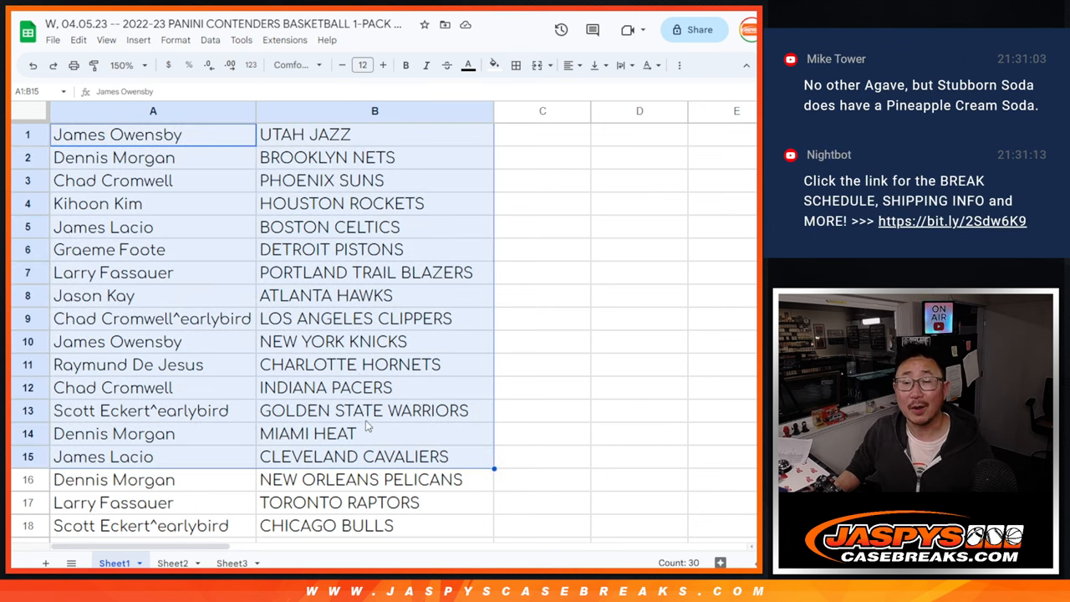
pyautogui.scroll(-1, 369, 423)
pyautogui.scroll(-3, 369, 422)
pyautogui.scroll(-1, 368, 422)
pyautogui.click(196, 164)
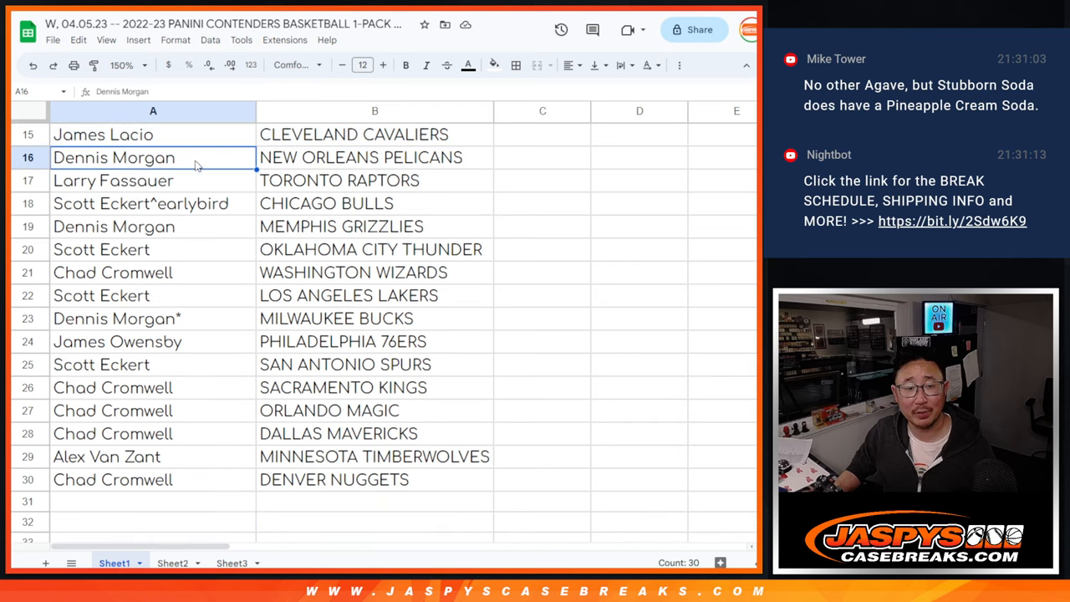
pyautogui.keyDown('shift'); pyautogui.click(373, 483); pyautogui.keyUp('shift')
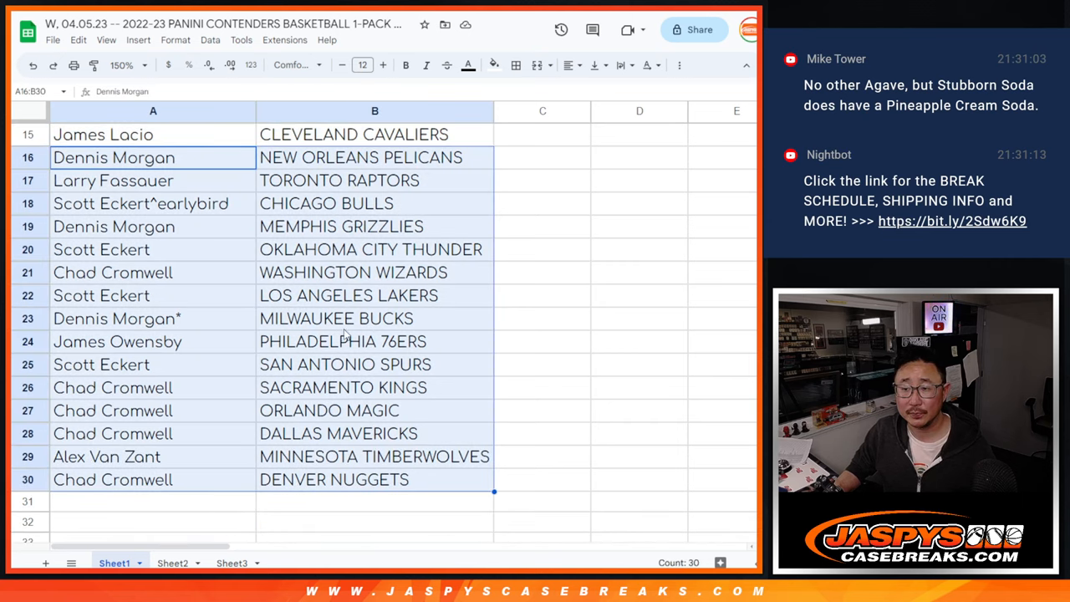
pyautogui.scroll(3, 342, 452)
pyautogui.scroll(2, 376, 422)
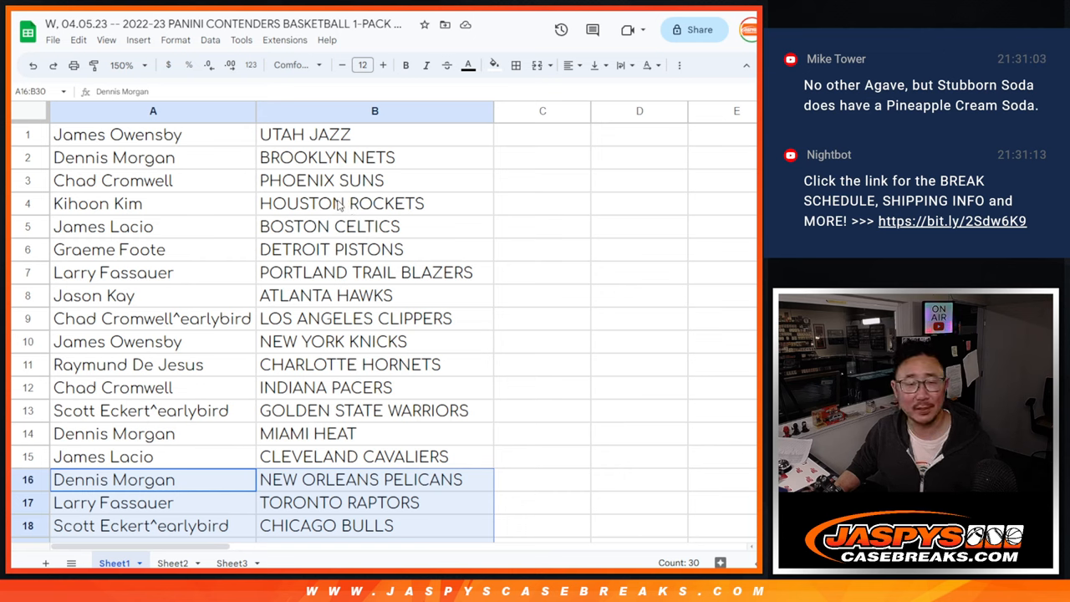
pyautogui.click(126, 64)
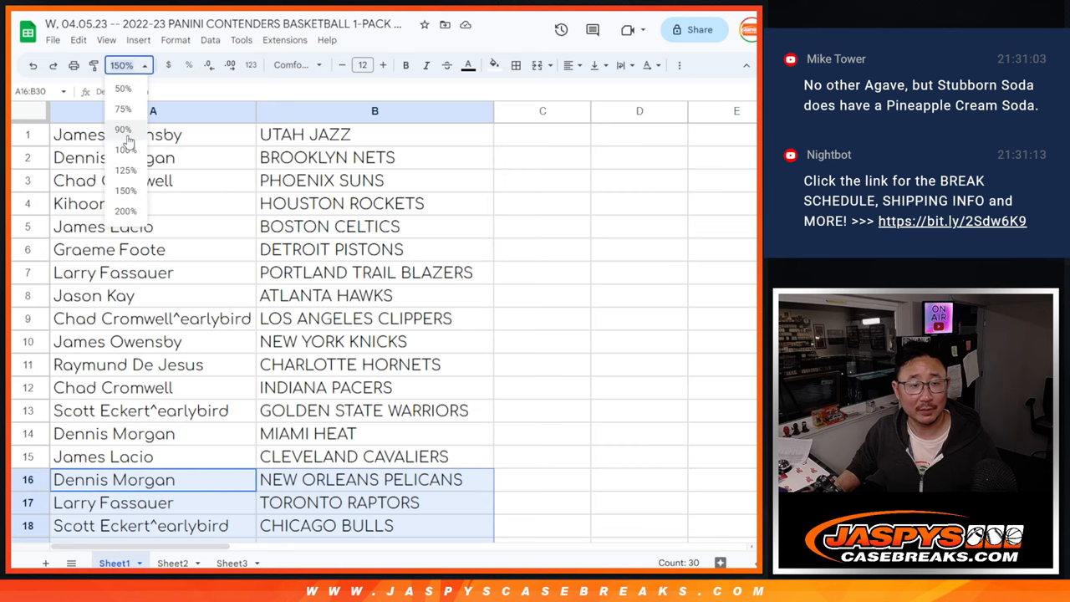
pyautogui.click(126, 134)
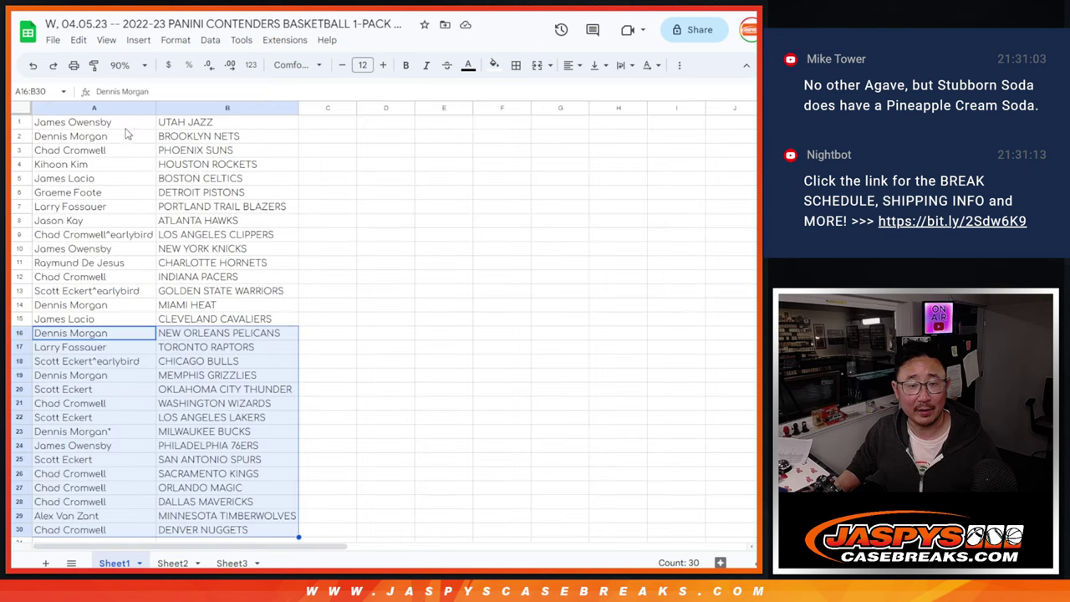
# - Sort the sheet A to Z by team name and put borders around every cell of the list
pyautogui.rightClick(219, 108)
pyautogui.click(276, 379)
pyautogui.click(94, 192)
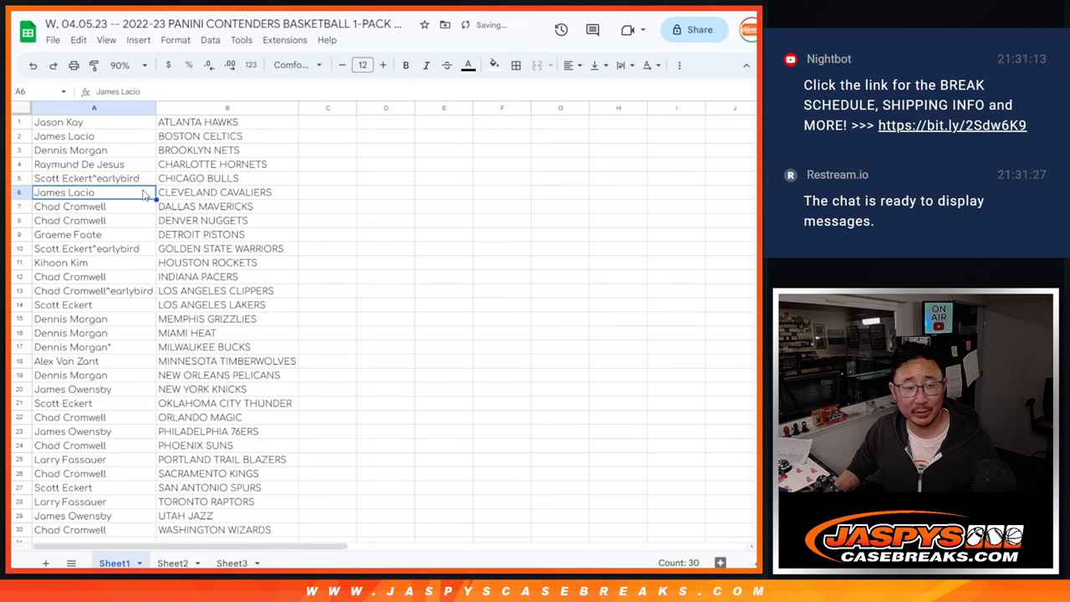
pyautogui.hotkey('ctrl', 'a')
pyautogui.click(516, 65)
pyautogui.click(522, 92)
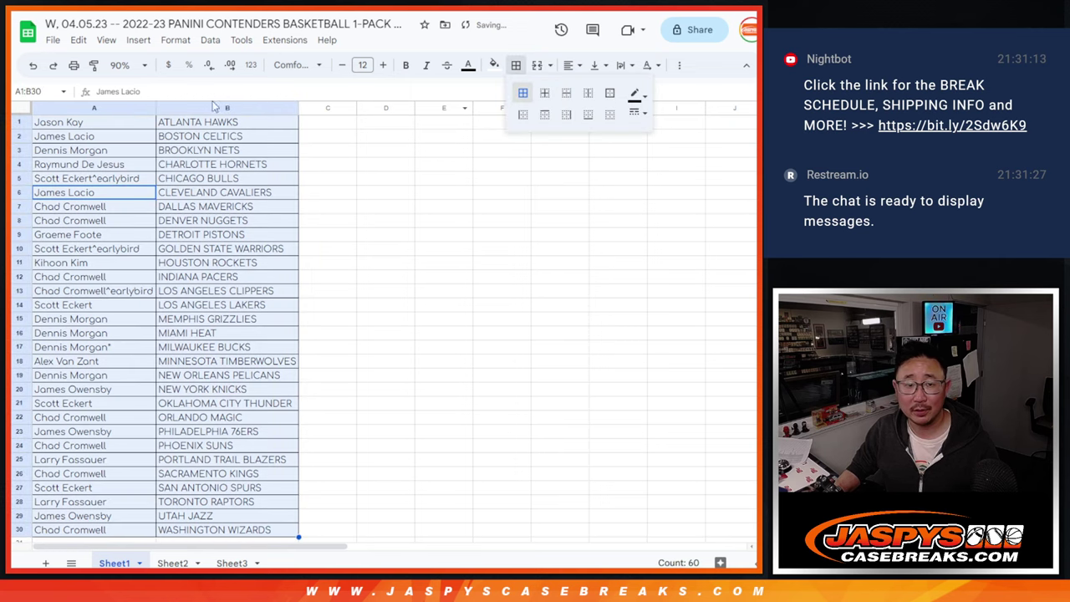
# - Set up a portrait printout including the workbook title and continue to the print dialog
pyautogui.click(74, 64)
pyautogui.click(705, 198)
pyautogui.click(642, 387)
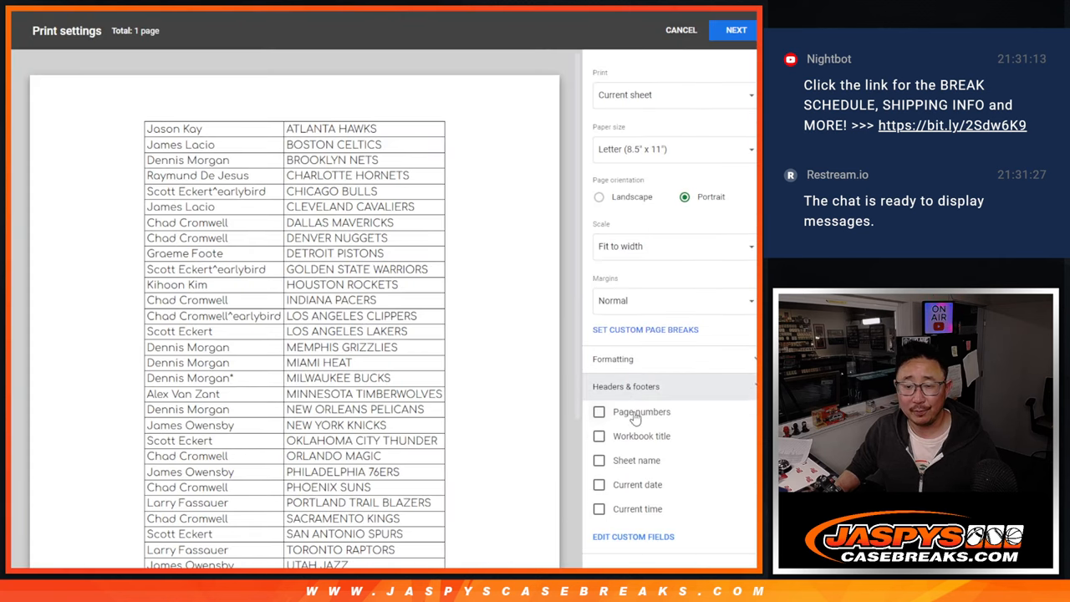
pyautogui.click(626, 436)
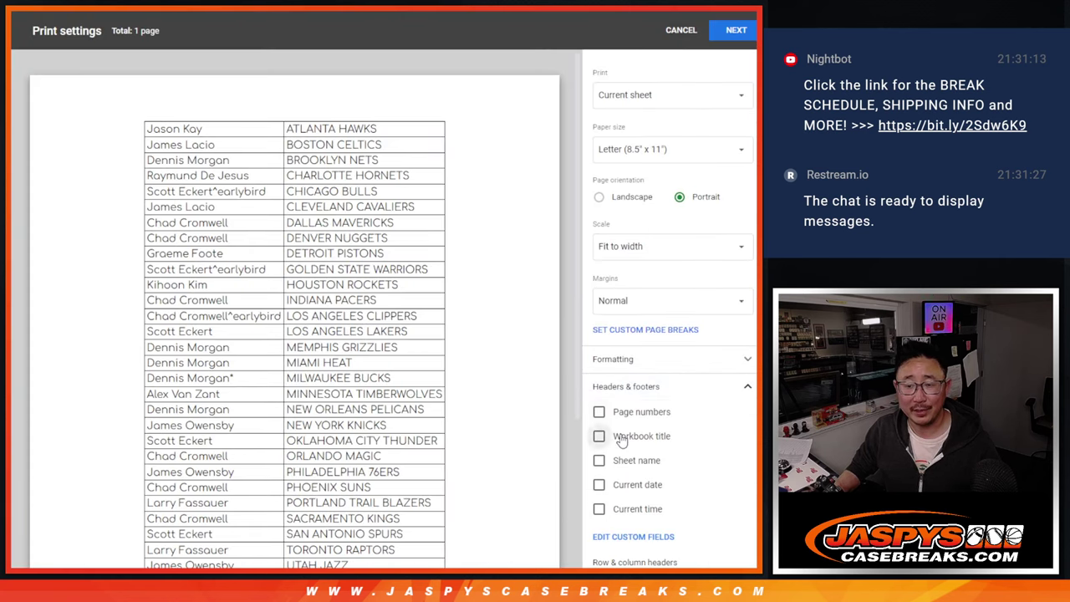
pyautogui.click(735, 34)
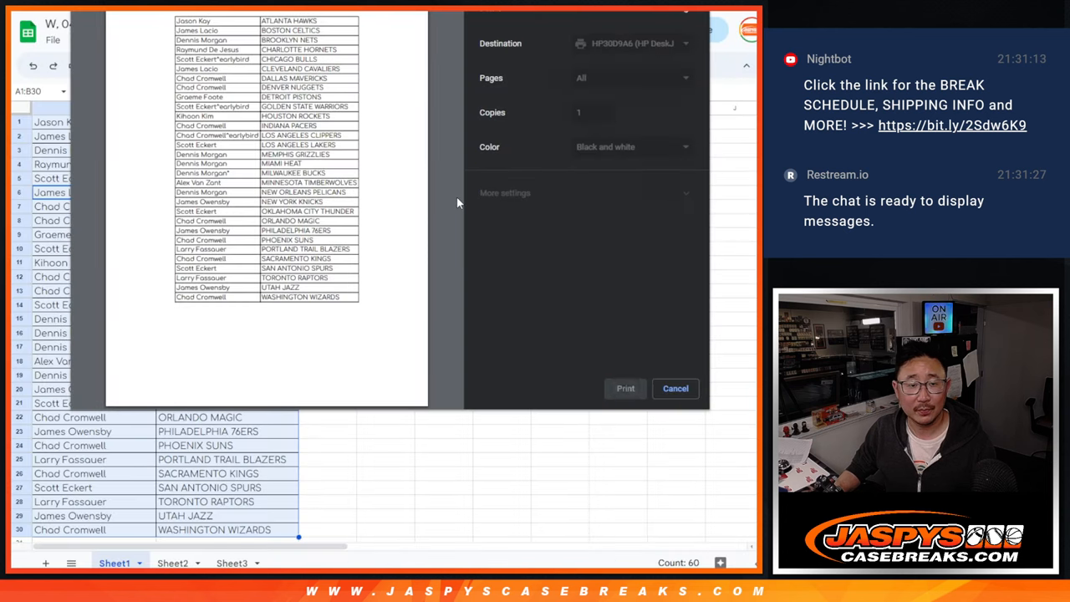
pyautogui.press('Escape')
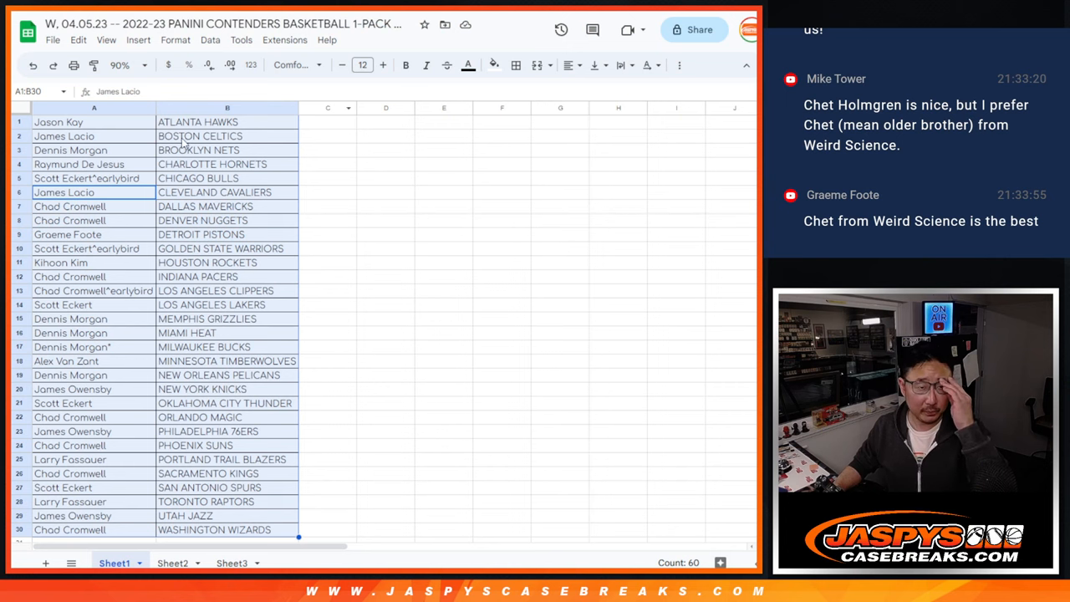
pyautogui.click(112, 125)
pyautogui.scroll(-4, 204, 220)
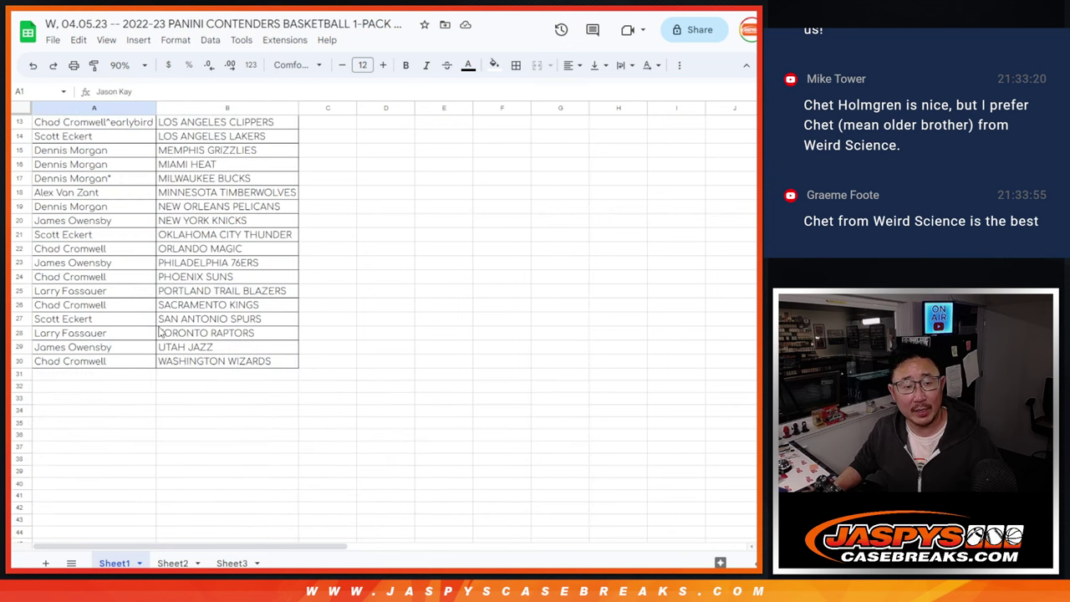
# - Copy the thirty player names, view Sheet3's sealed-box prize list, and go to the List Randomizer
pyautogui.keyDown('shift'); pyautogui.click(112, 362); pyautogui.keyUp('shift')
pyautogui.scroll(4, 120, 354)
pyautogui.hotkey('ctrl', 'c')
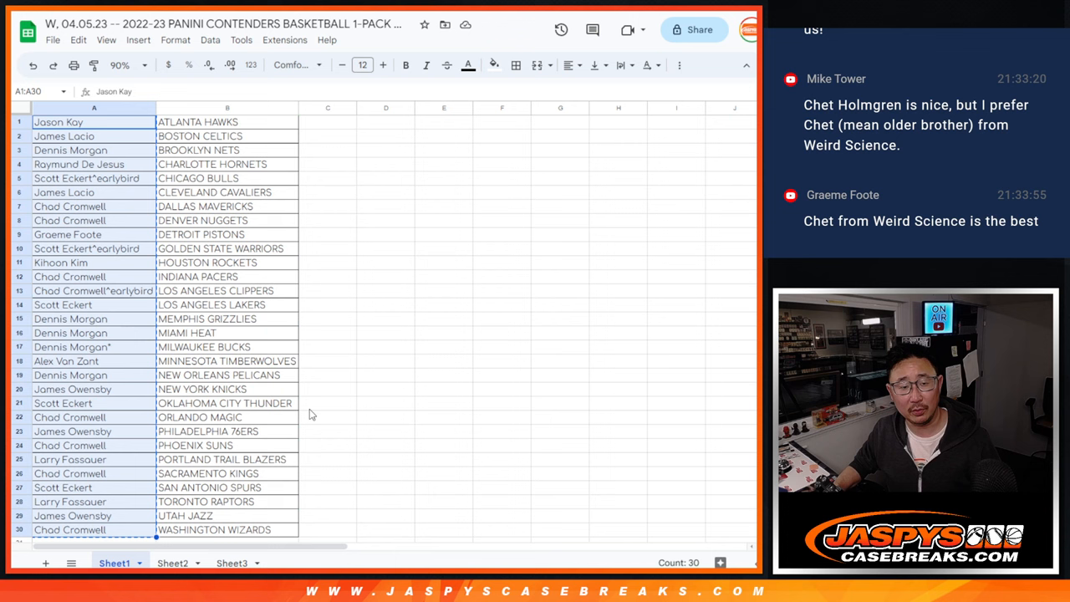
pyautogui.click(231, 563)
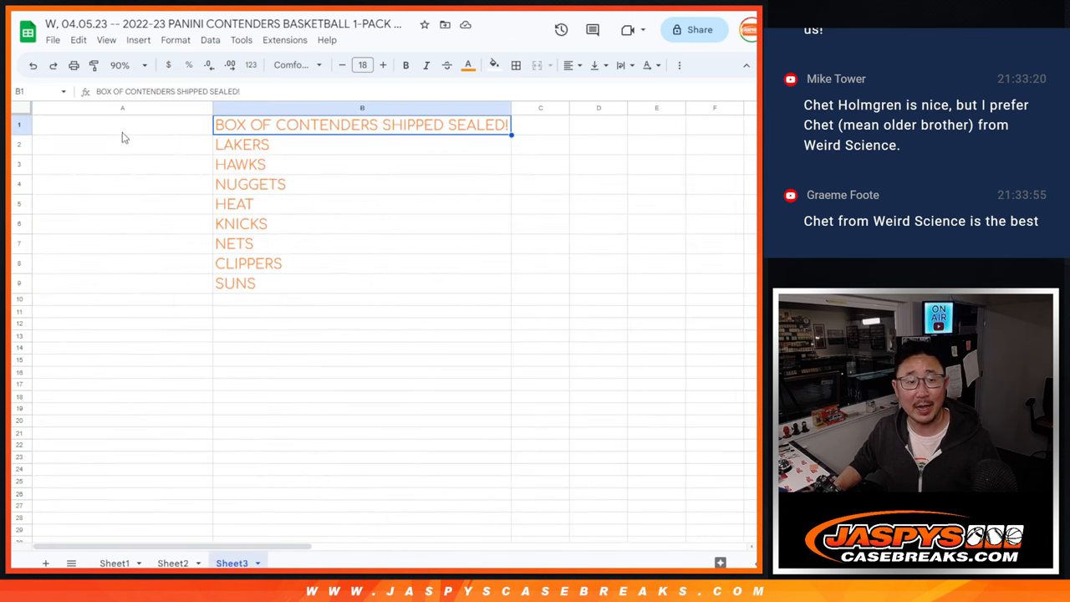
pyautogui.click(22, 124)
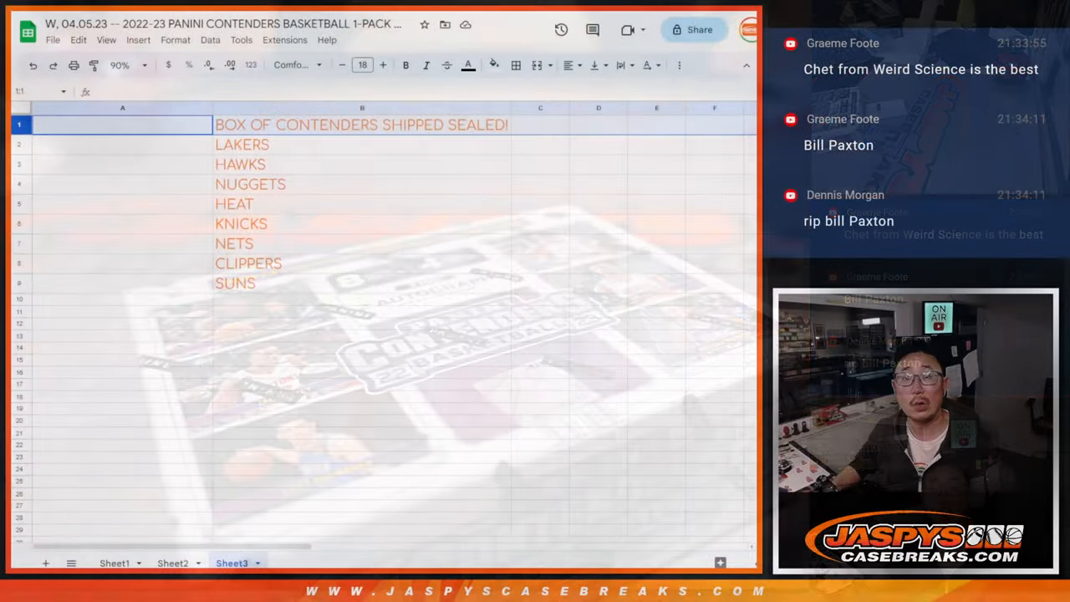
pyautogui.hotkey('ctrl', 'Tab')
pyautogui.hotkey('ctrl', 'Tab')
# - Paste the 30 names into the List Randomizer, roll two dice totaling ten, and check the SUNS row on Sheet3
pyautogui.click(318, 452)
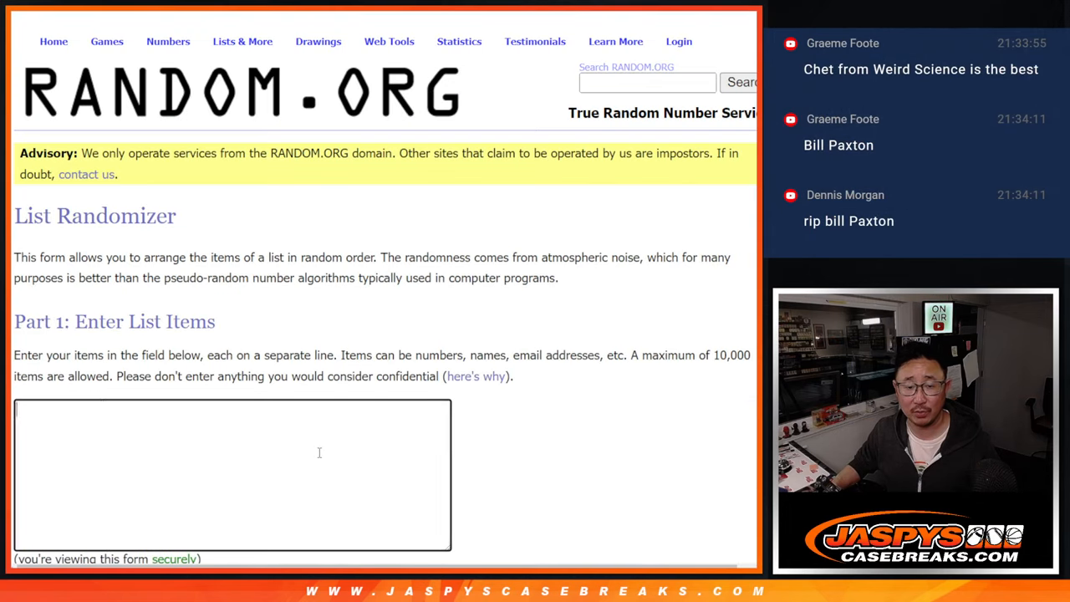
pyautogui.hotkey('ctrl', 'v')
pyautogui.hotkey('ctrl', 'Home')
pyautogui.hotkey('ctrl', 'shift', 'Tab')
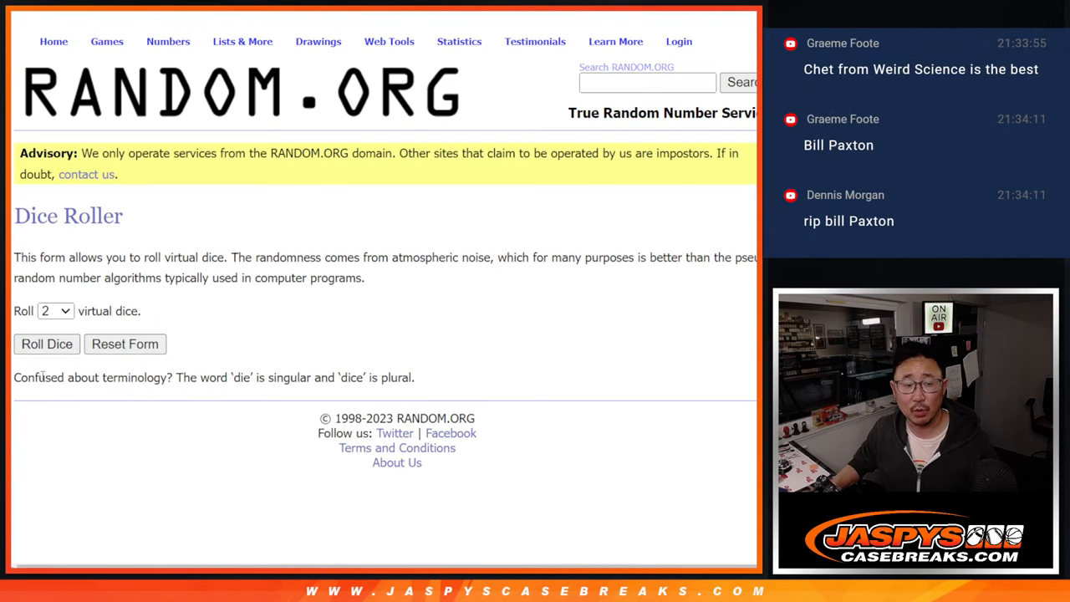
pyautogui.click(34, 343)
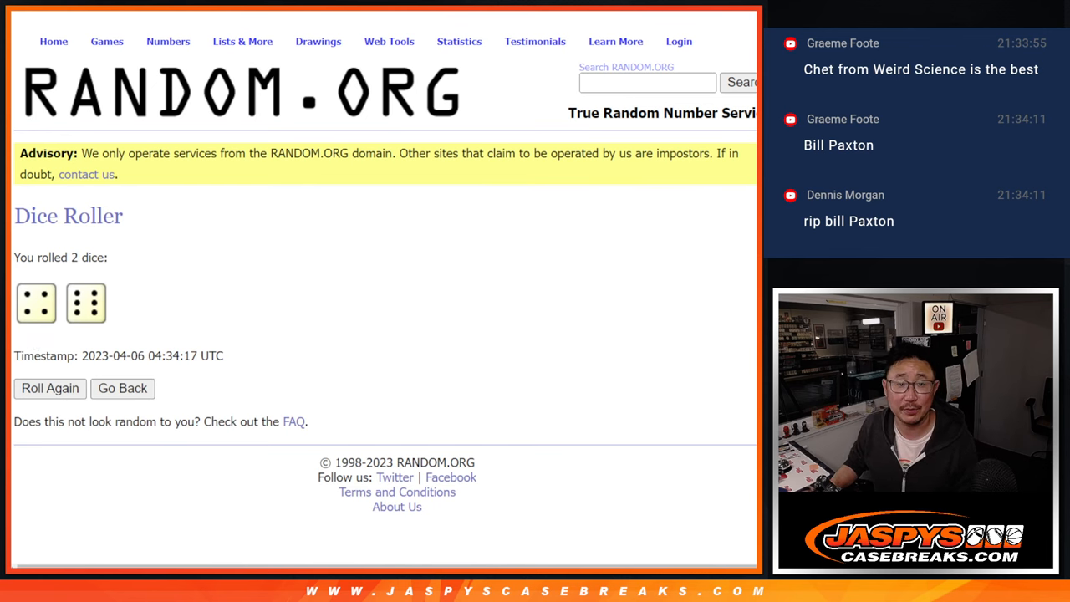
pyautogui.hotkey('ctrl', 'Tab')
pyautogui.click(28, 282)
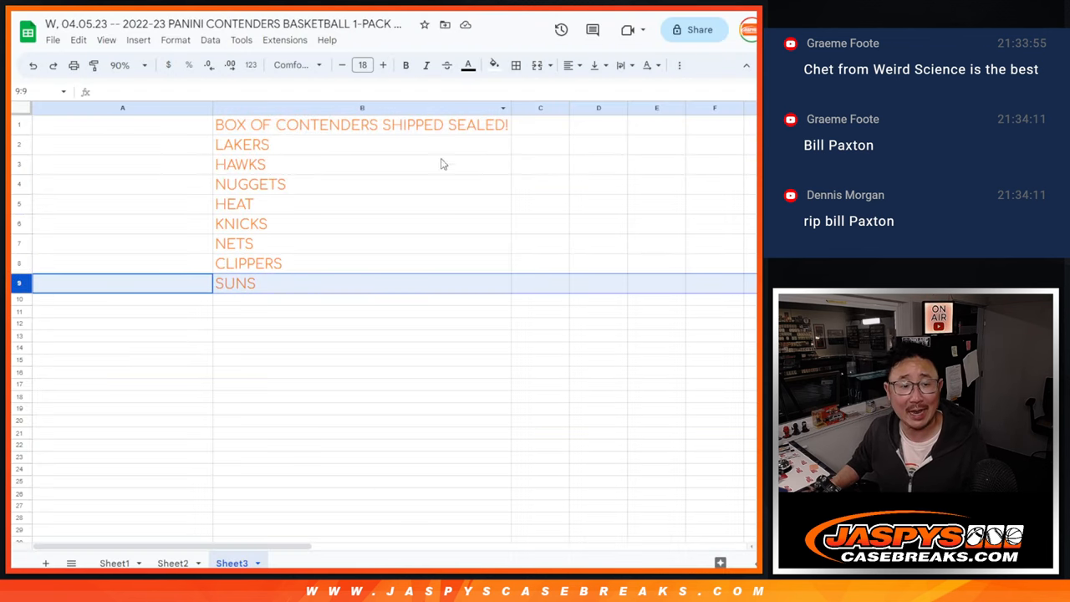
pyautogui.hotkey('ctrl', 'shift', 'Tab')
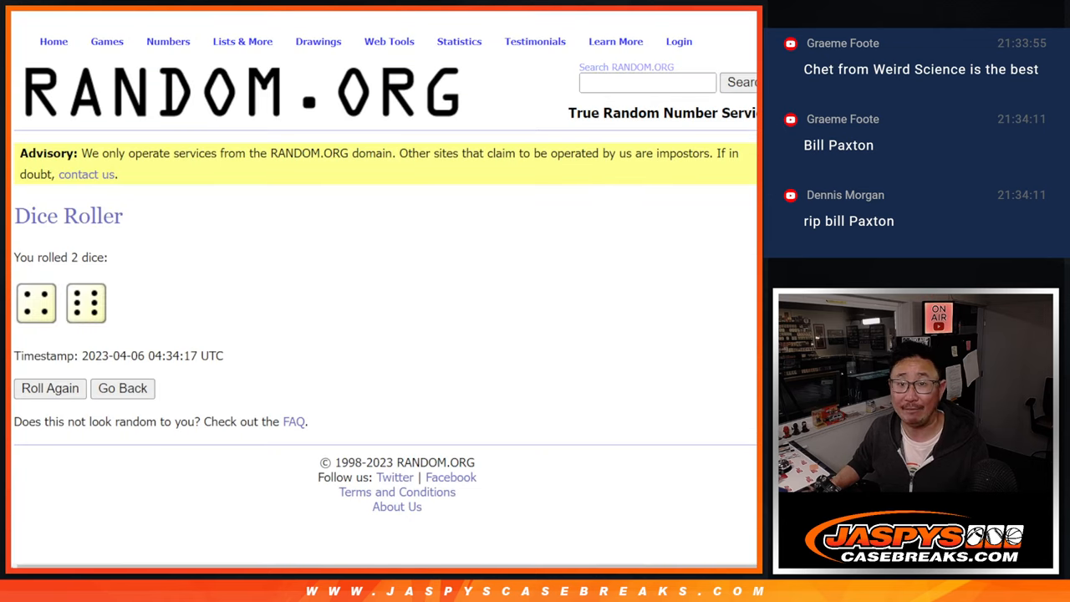
pyautogui.hotkey('ctrl', 'shift', 'Tab')
pyautogui.scroll(-3, 614, 317)
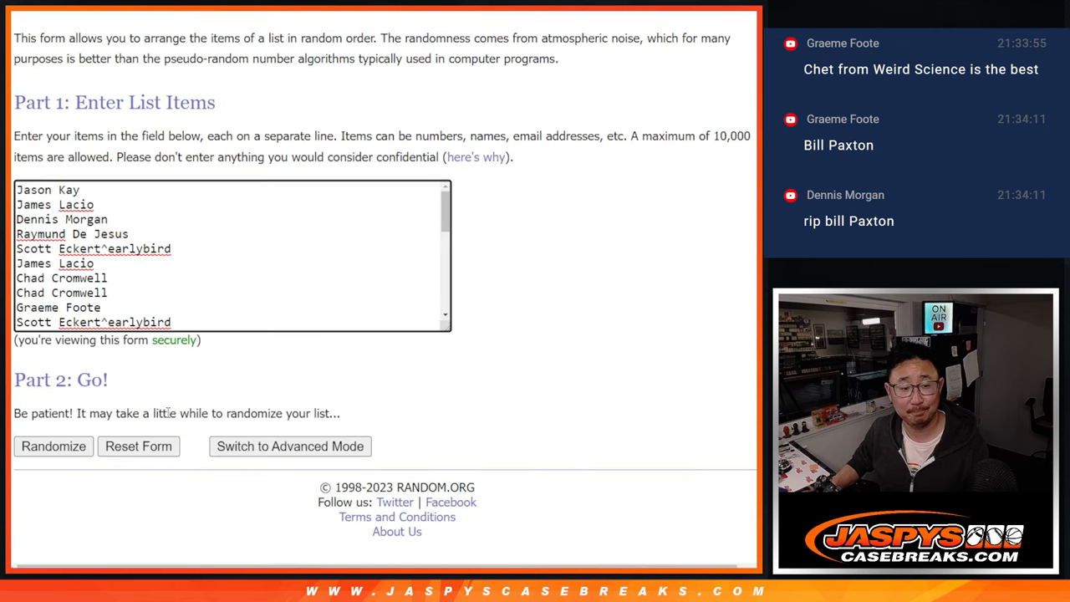
# - Randomize the 30 names ten times to produce the new final order
pyautogui.click(21, 454)
pyautogui.scroll(-5, 38, 450)
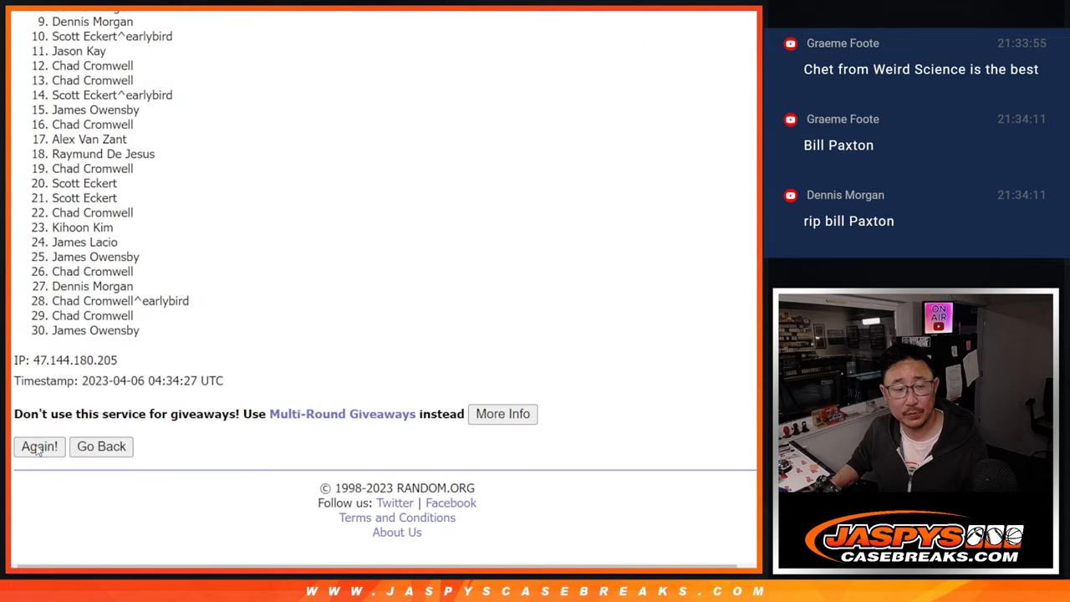
pyautogui.click(37, 449)
pyautogui.scroll(-5, 37, 450)
pyautogui.click(38, 450)
pyautogui.scroll(-5, 37, 450)
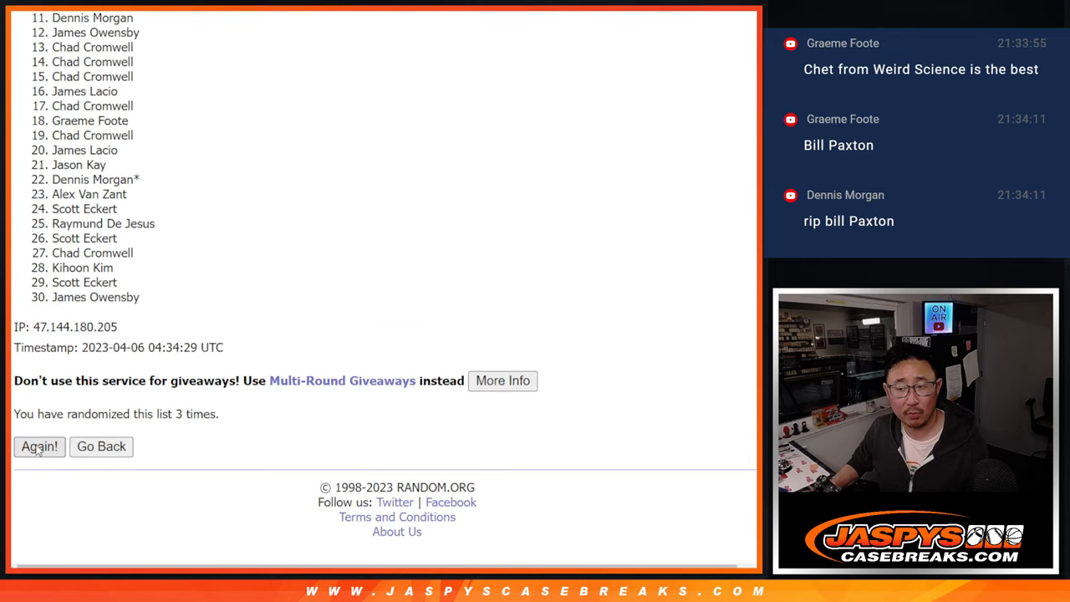
pyautogui.click(38, 450)
pyautogui.scroll(-5, 38, 450)
pyautogui.click(38, 450)
pyautogui.scroll(-5, 37, 450)
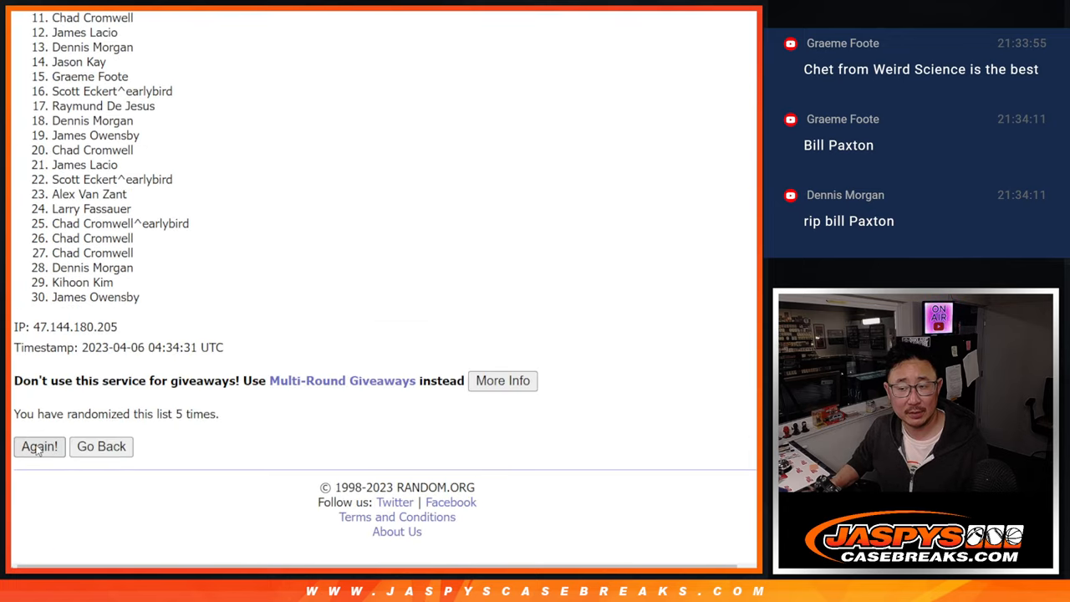
pyautogui.click(37, 449)
pyautogui.scroll(-5, 38, 450)
pyautogui.click(38, 450)
pyautogui.scroll(-5, 38, 450)
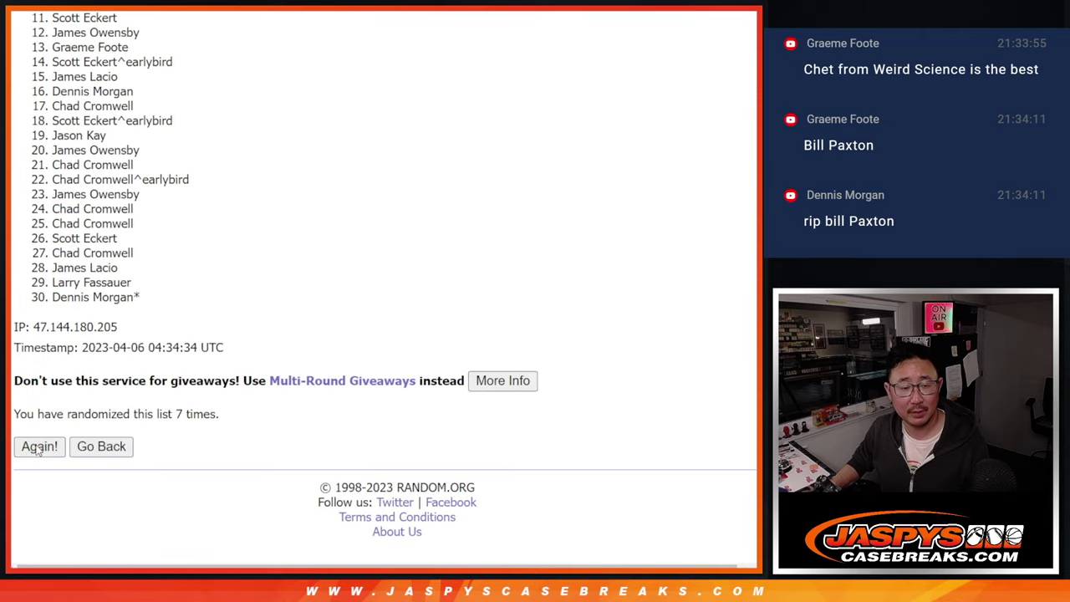
pyautogui.scroll(-5, 38, 450)
pyautogui.click(38, 450)
pyautogui.scroll(-5, 37, 450)
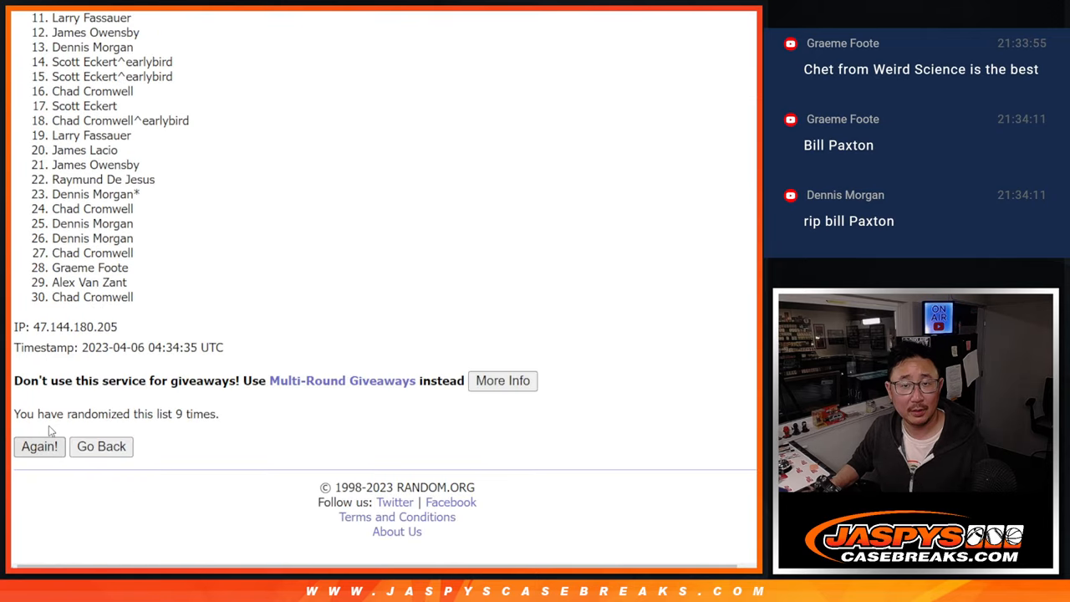
pyautogui.click(38, 446)
pyautogui.scroll(-5, 38, 446)
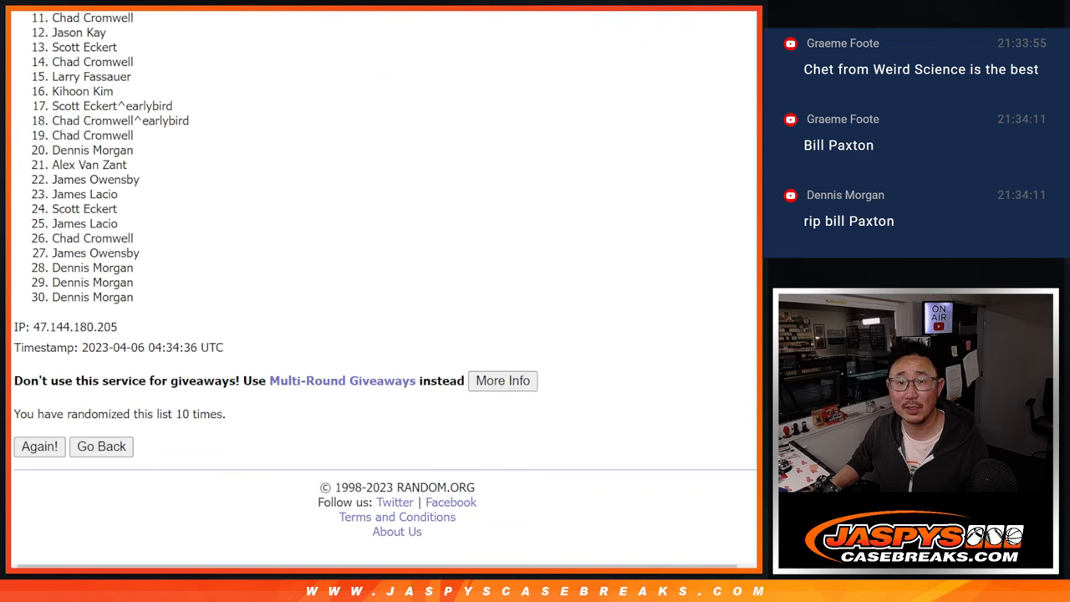
pyautogui.scroll(1, 383, 284)
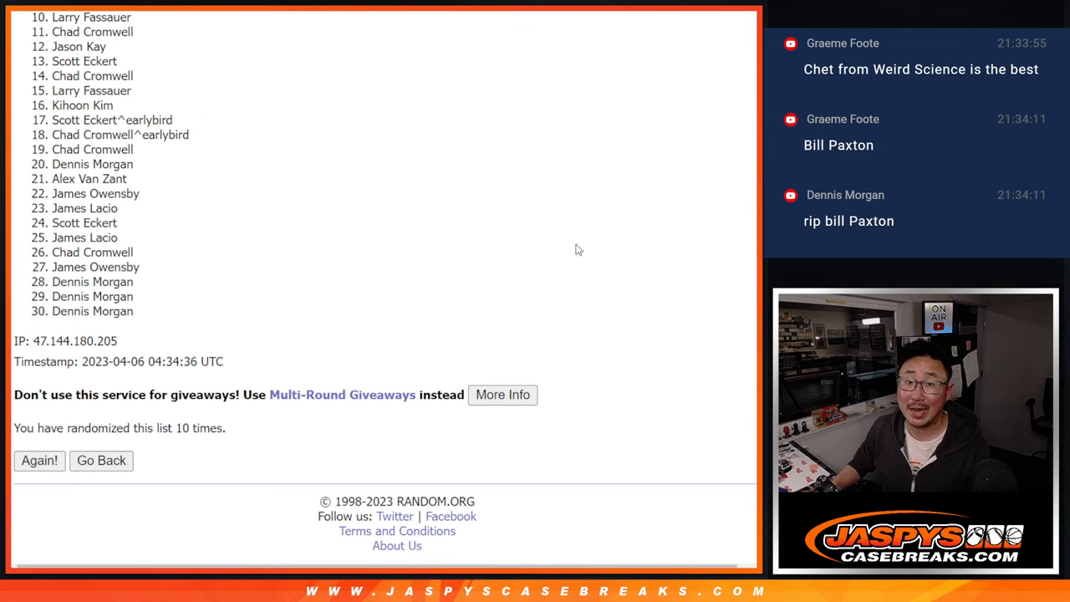
pyautogui.scroll(1, 384, 284)
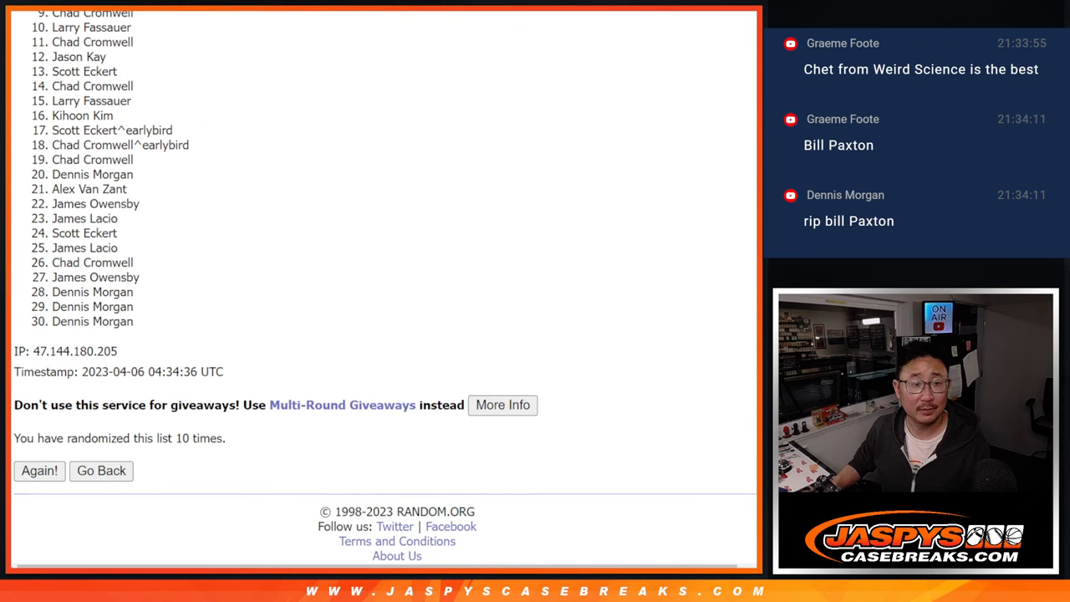
pyautogui.scroll(1, 384, 284)
pyautogui.scroll(1, 385, 285)
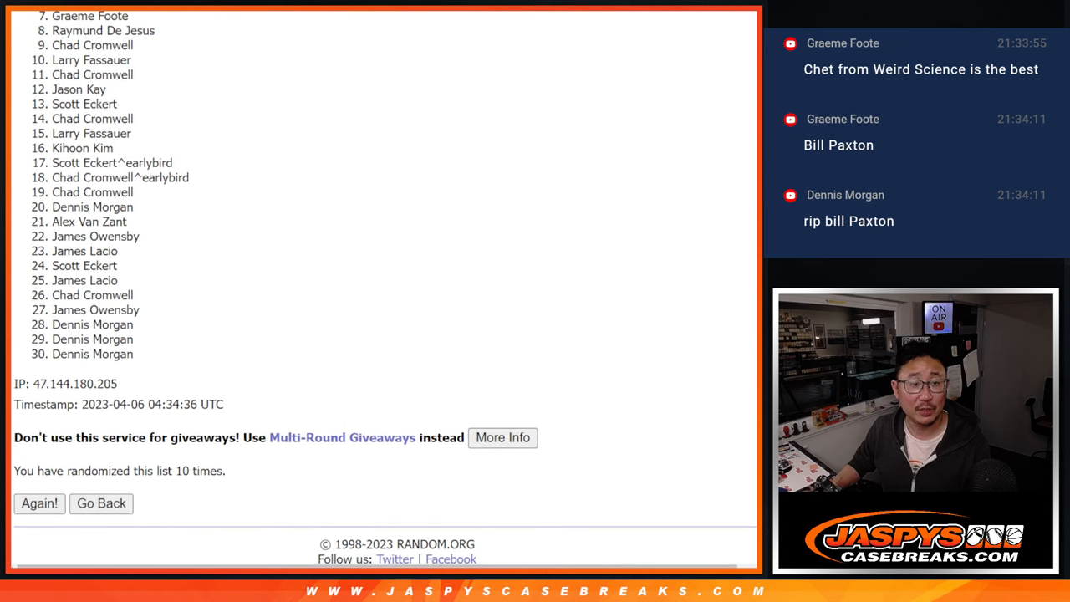
pyautogui.scroll(1, 385, 284)
pyautogui.scroll(1, 385, 284)
pyautogui.scroll(1, 385, 284)
pyautogui.scroll(1, 384, 285)
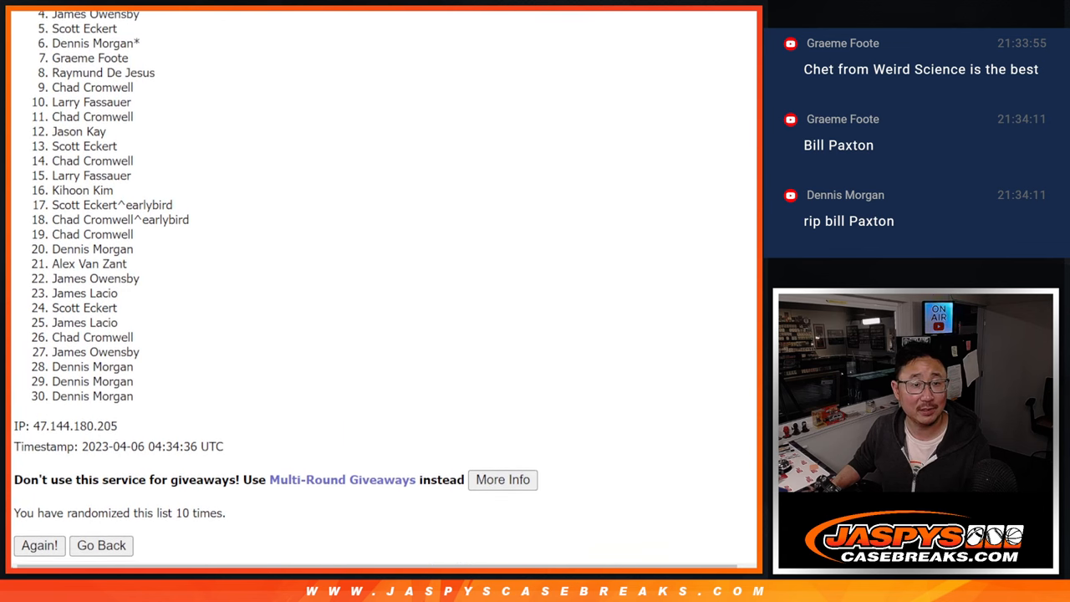
pyautogui.scroll(1, 385, 284)
pyautogui.scroll(1, 384, 285)
pyautogui.scroll(1, 385, 284)
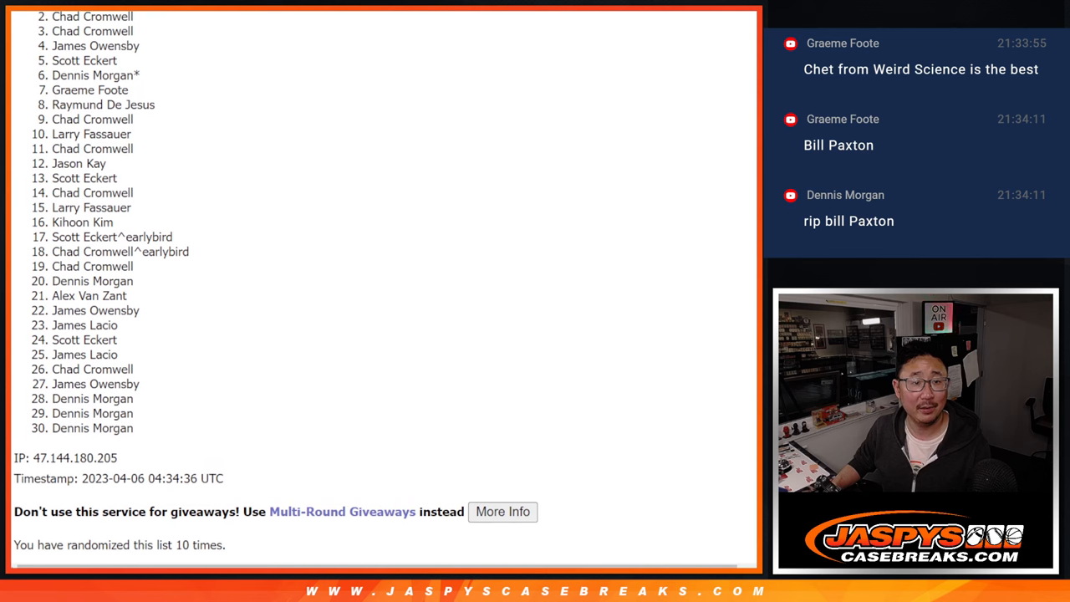
pyautogui.scroll(1, 385, 284)
pyautogui.scroll(1, 385, 284)
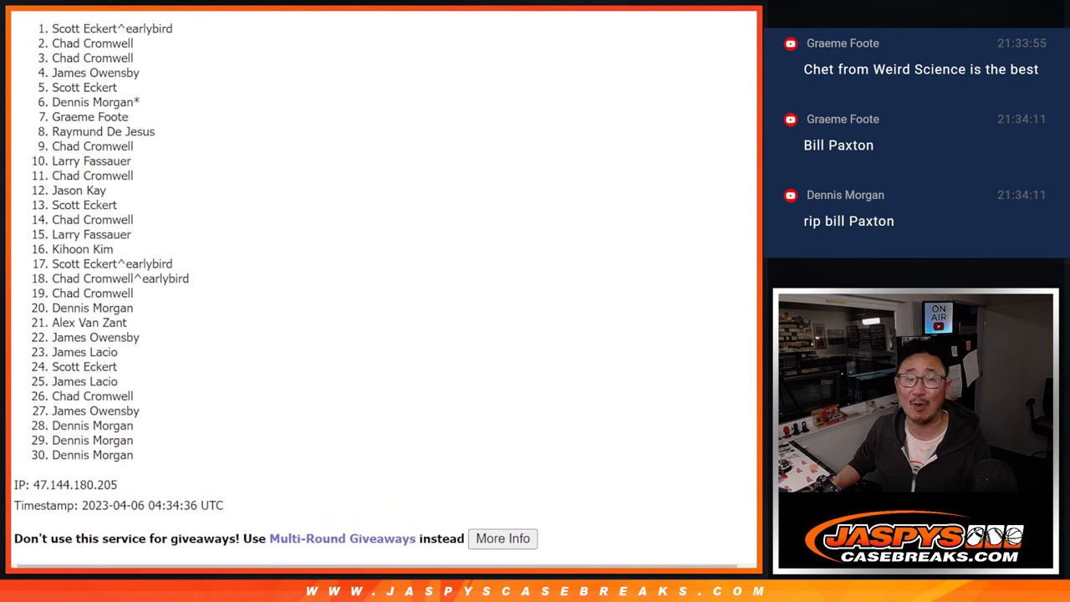
# - Select and copy the top nine names from the final randomized list
pyautogui.moveTo(47, 30)
pyautogui.mouseDown()
pyautogui.moveTo(155, 114)
pyautogui.moveTo(58, 131)
pyautogui.moveTo(172, 153)
pyautogui.mouseUp()
pyautogui.hotkey('ctrl', 'c')
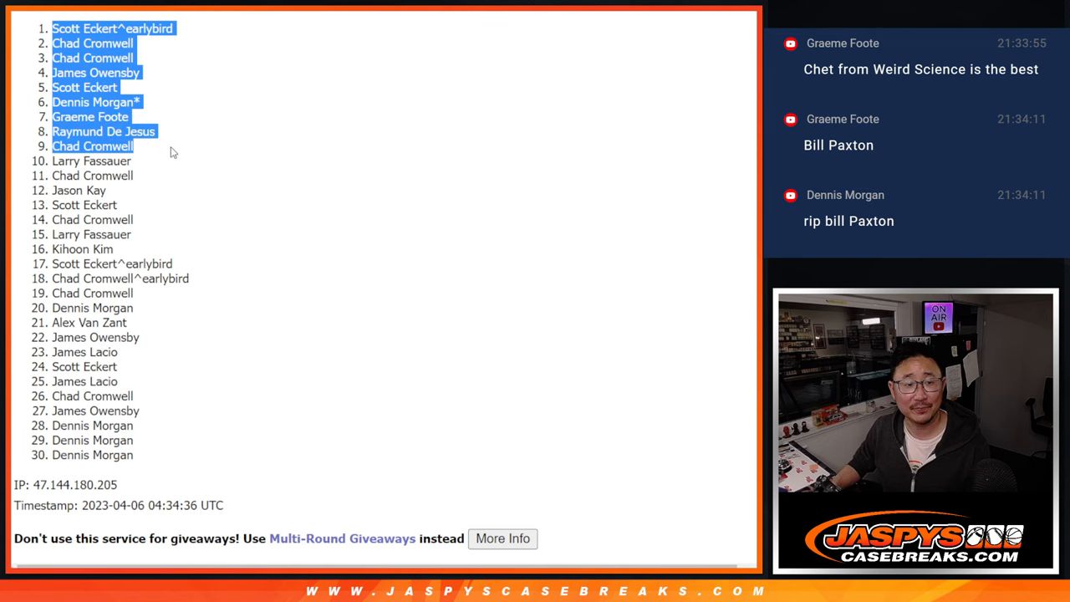
pyautogui.scroll(-2, 374, 255)
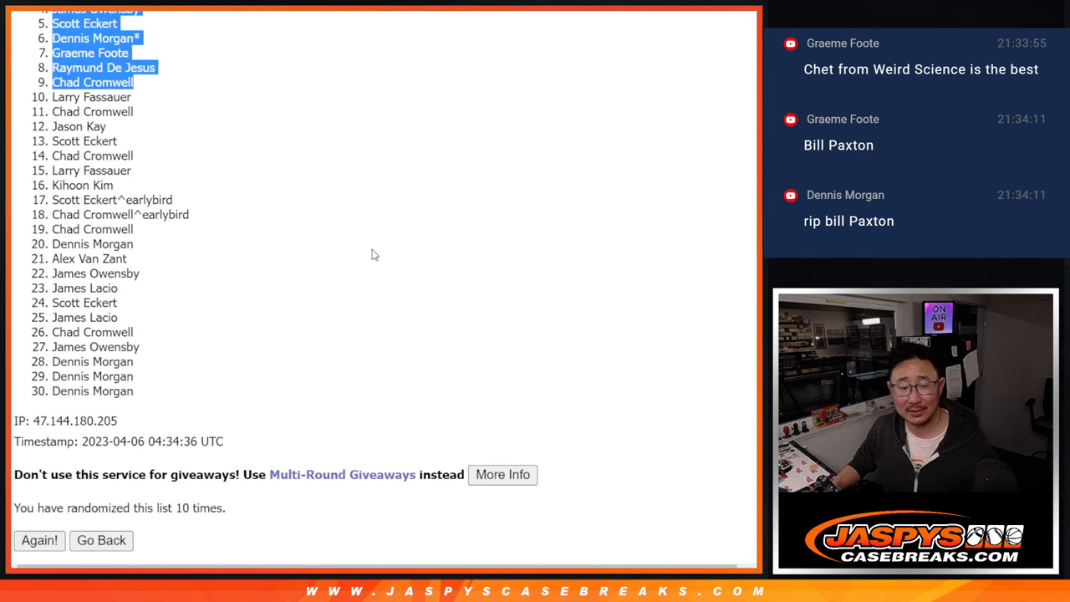
pyautogui.scroll(4, 397, 253)
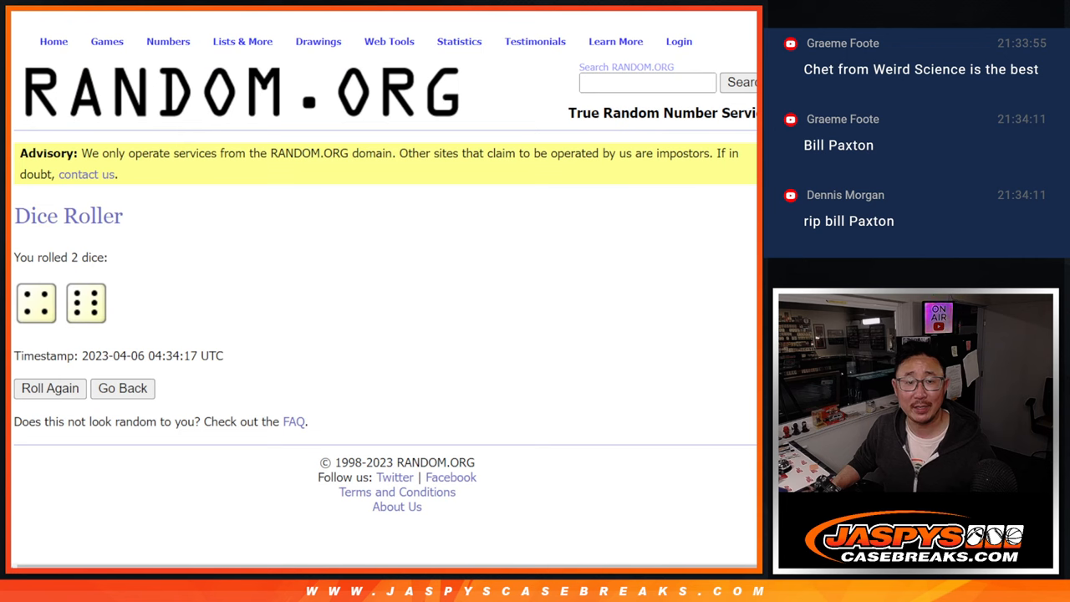
# - Paste the nine names into A1:A9 and set their font size to 18
pyautogui.click(137, 129)
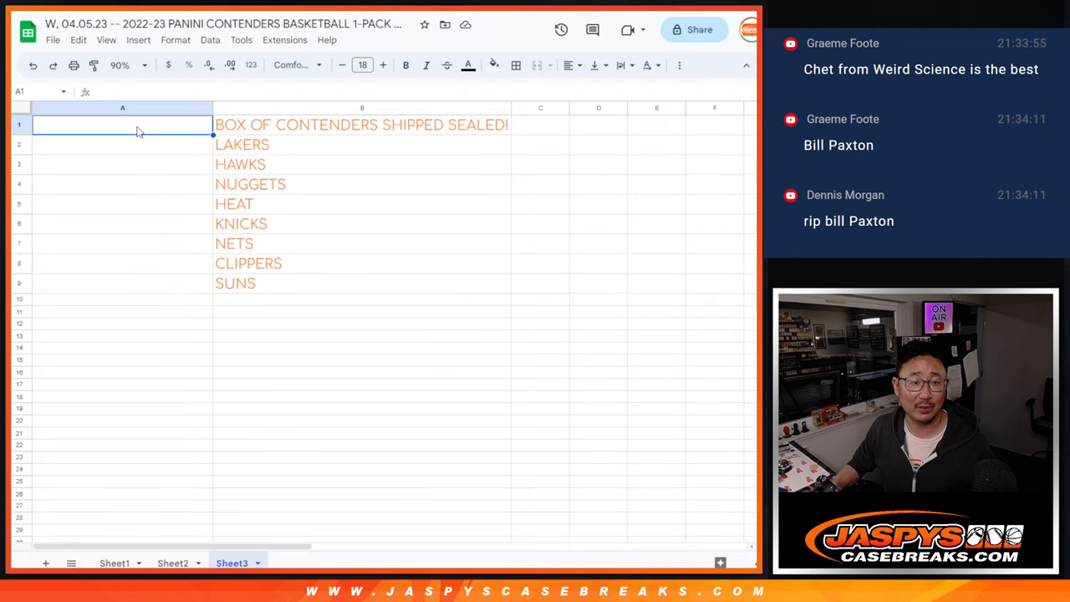
pyautogui.hotkey('ctrl', 'v')
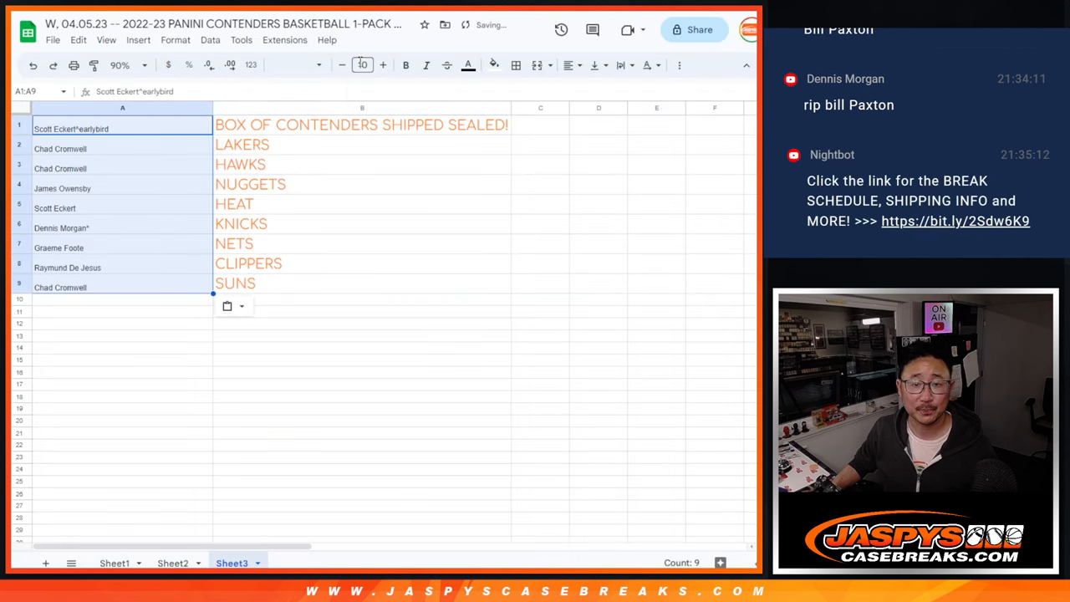
pyautogui.click(362, 65)
pyautogui.click(352, 251)
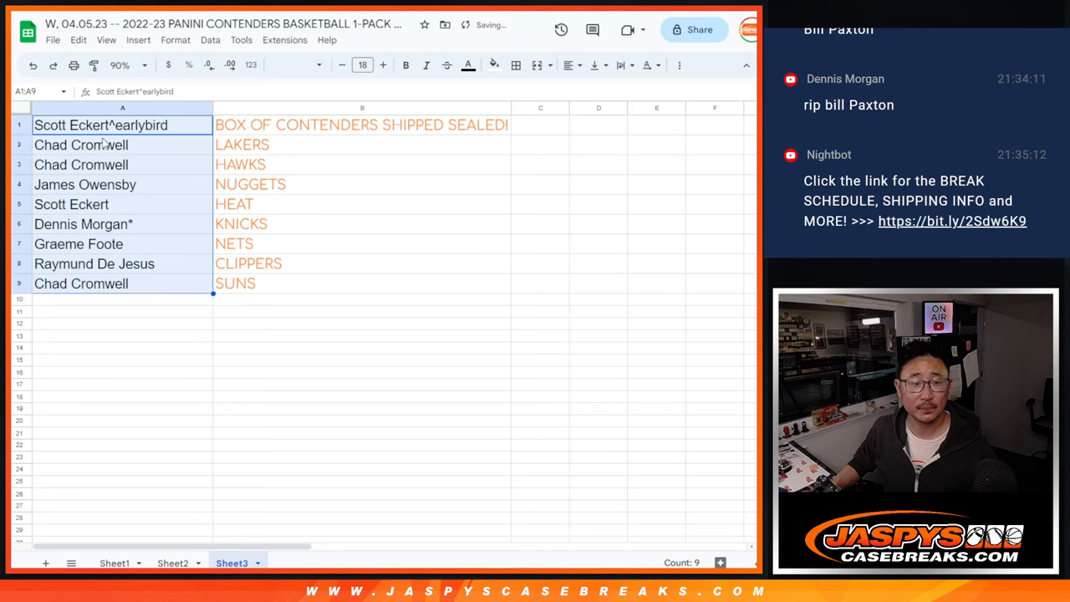
# - Review each name-team pairing in rows 2–9 and select A2:B9
pyautogui.click(17, 145)
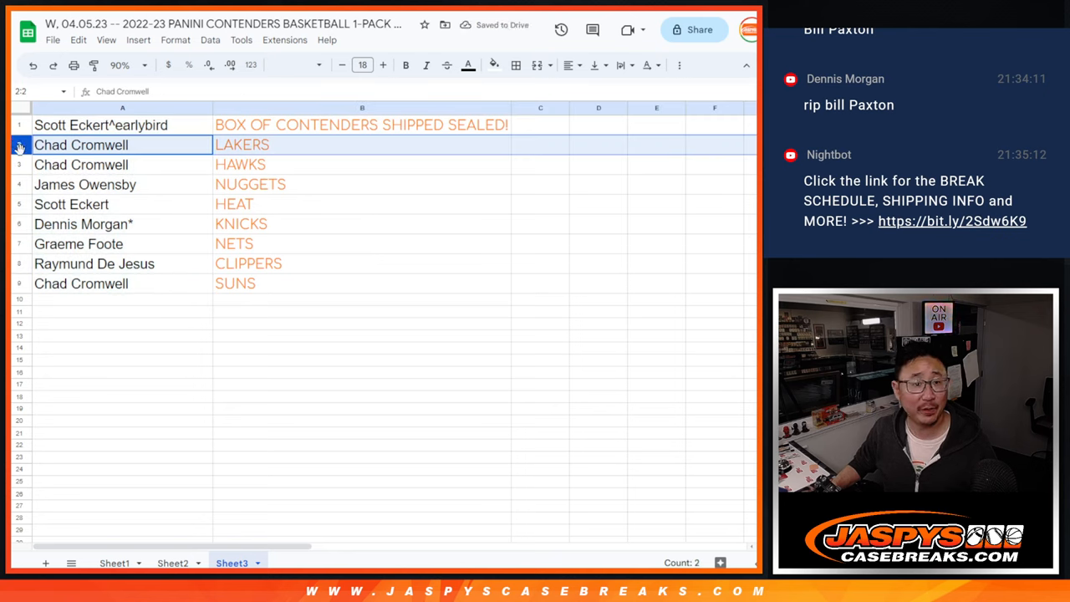
pyautogui.click(16, 165)
pyautogui.click(20, 185)
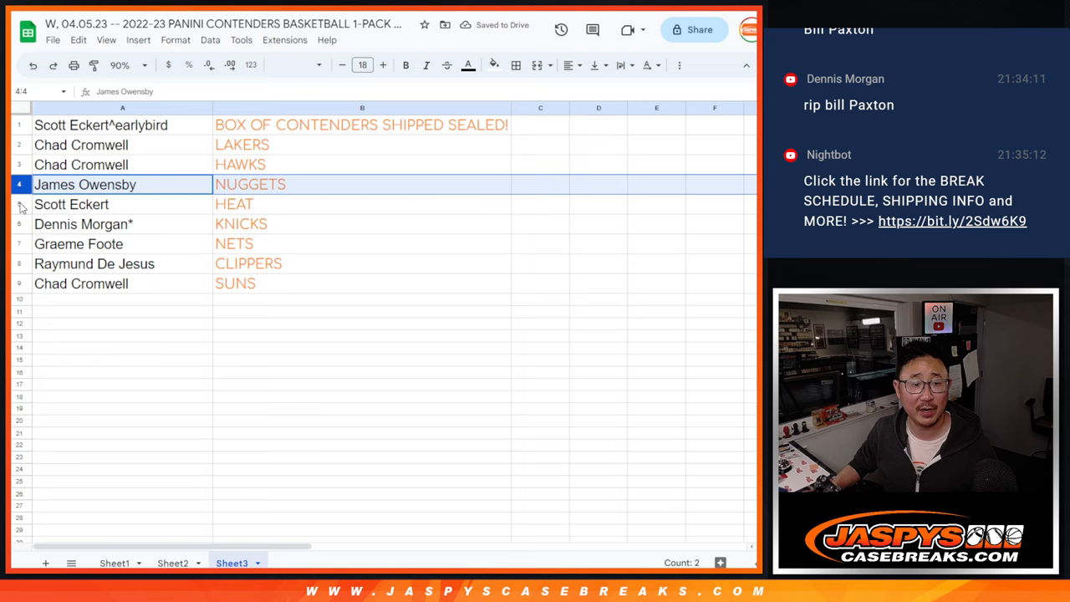
pyautogui.click(20, 204)
pyautogui.click(16, 224)
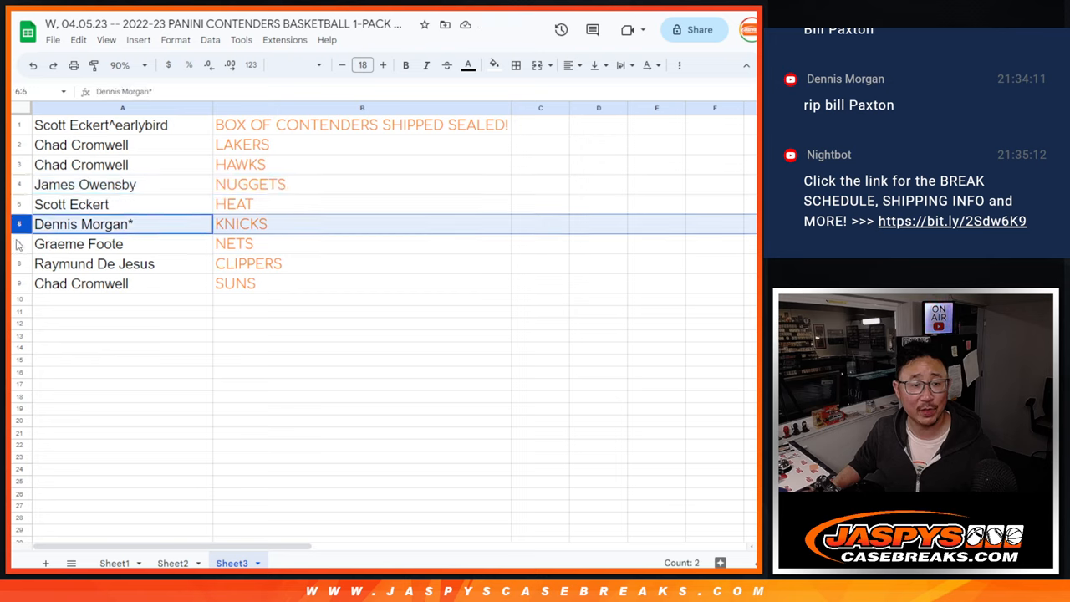
pyautogui.click(19, 244)
pyautogui.click(20, 264)
pyautogui.click(20, 284)
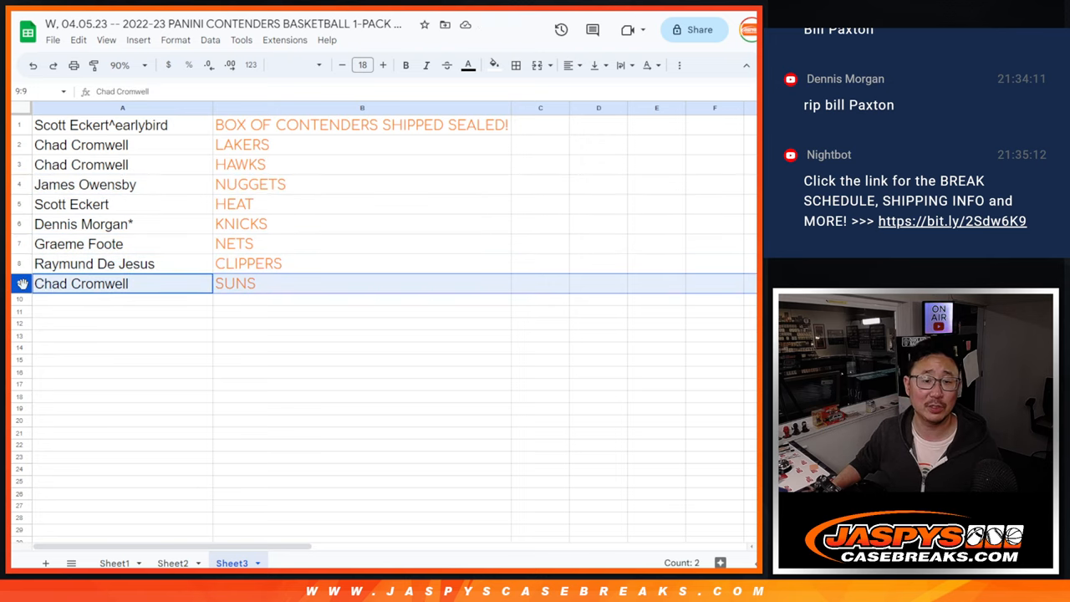
pyautogui.moveTo(180, 154); pyautogui.dragTo(238, 287)
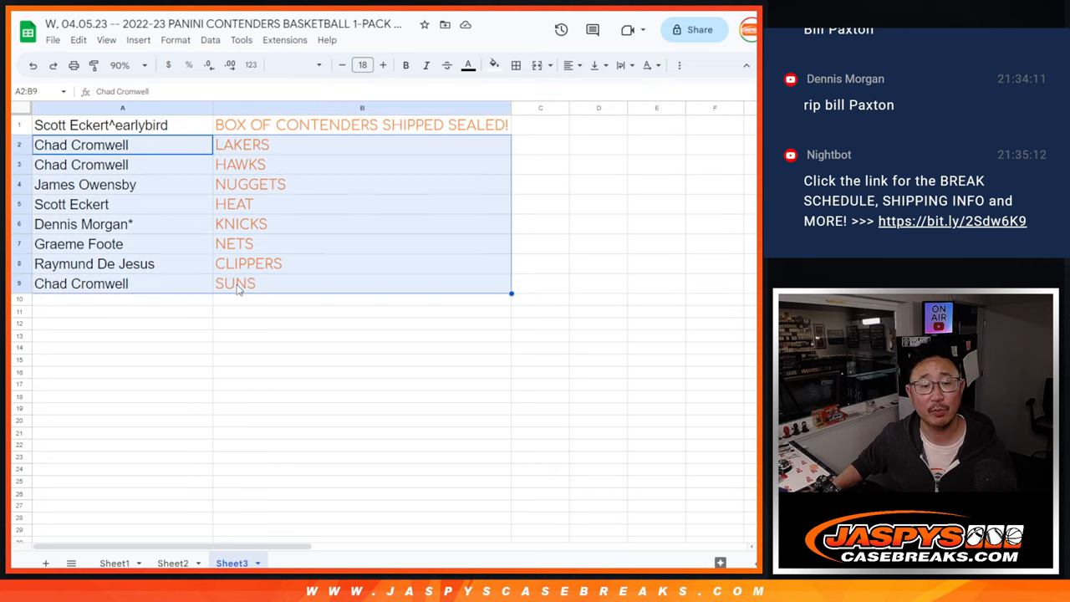